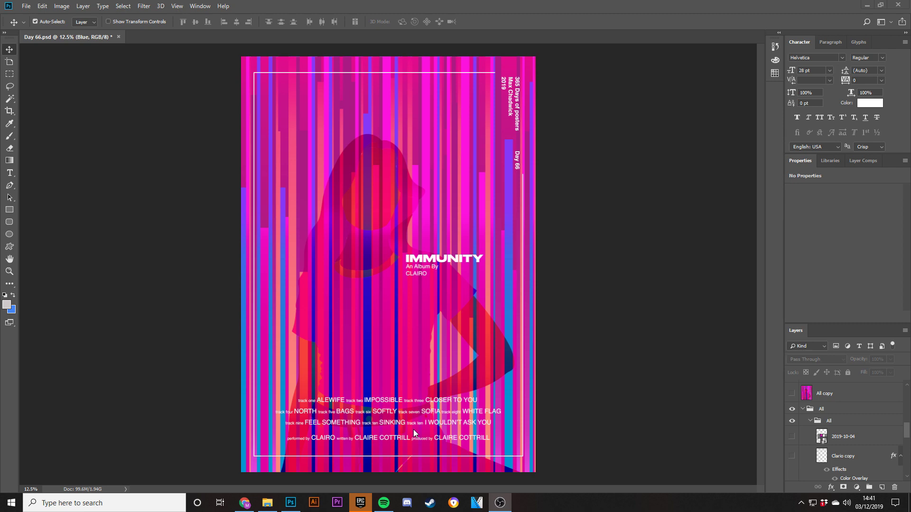
# Switch to the browser's reference Instagram post, close the YouTube tab, and select the designer's username
pyautogui.moveTo(244, 502)
pyautogui.hotkey('alt', 'Tab')
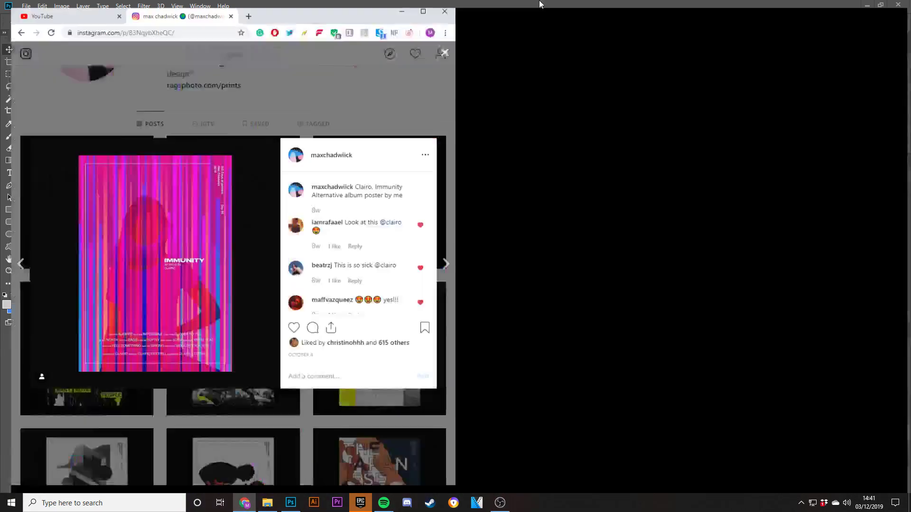
pyautogui.click(110, 8)
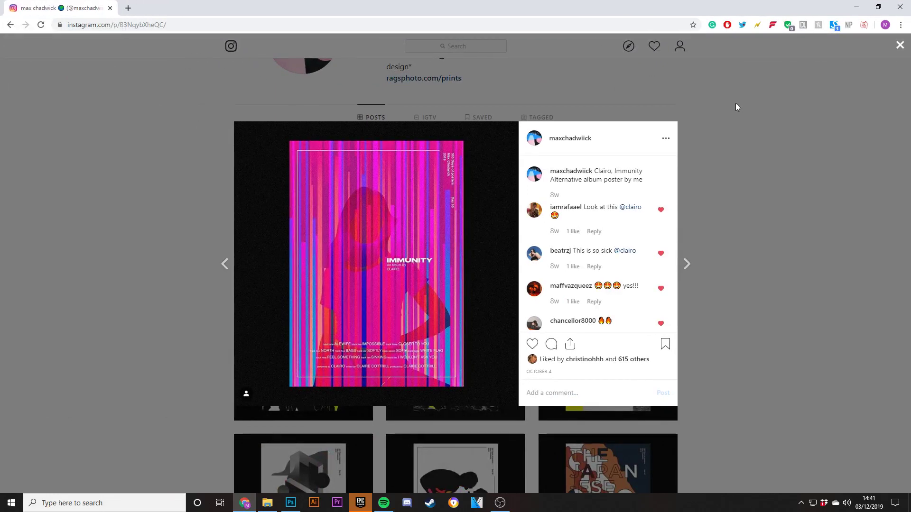
pyautogui.click(665, 78)
pyautogui.scroll(2, 707, 196)
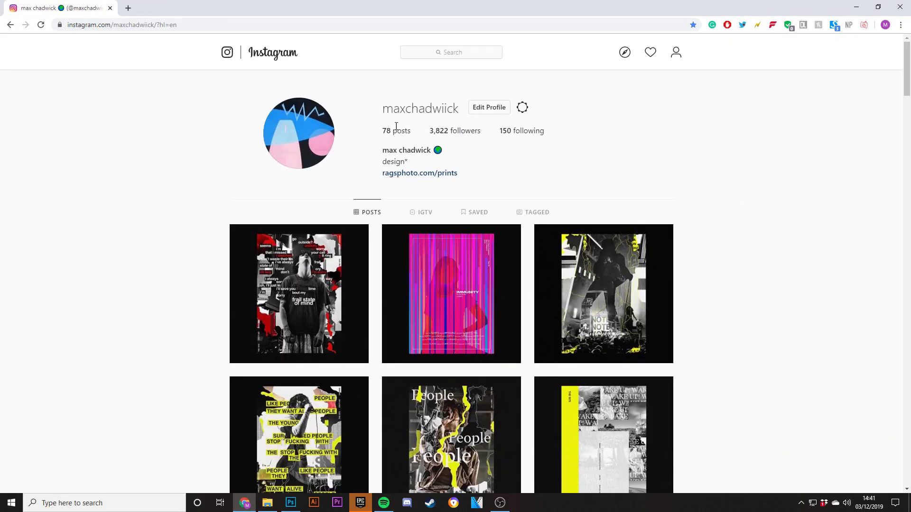
pyautogui.moveTo(384, 108); pyautogui.dragTo(456, 107)
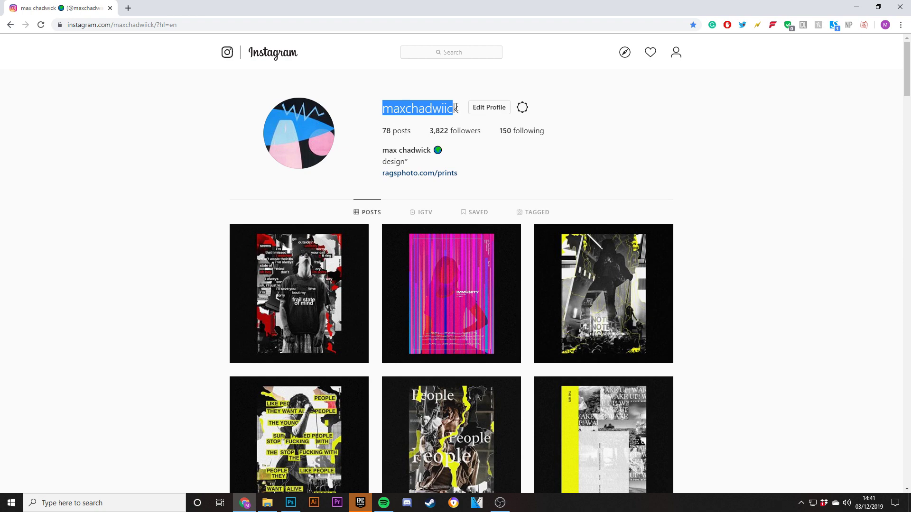
# Scroll the profile, return briefly to Photoshop, then switch to the 'clairo immunity' Google Images results
pyautogui.scroll(-15, 485, 191)
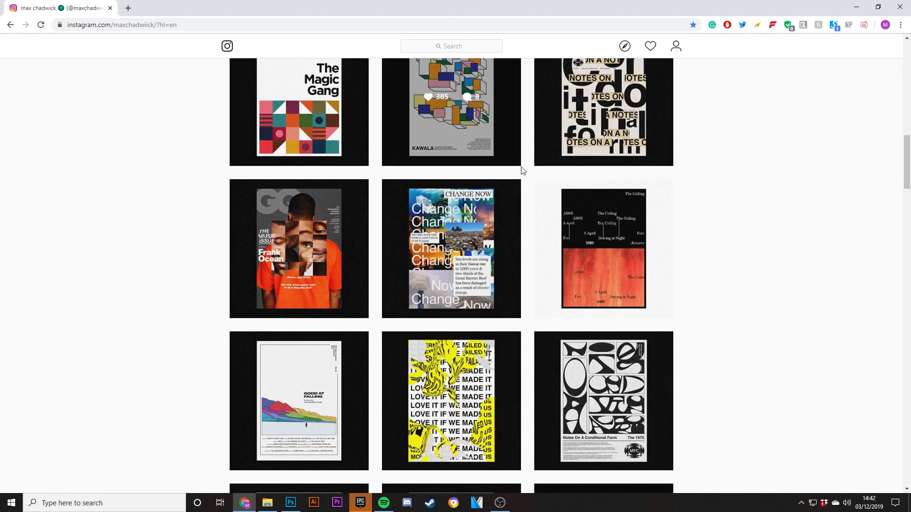
pyautogui.scroll(15, 587, 242)
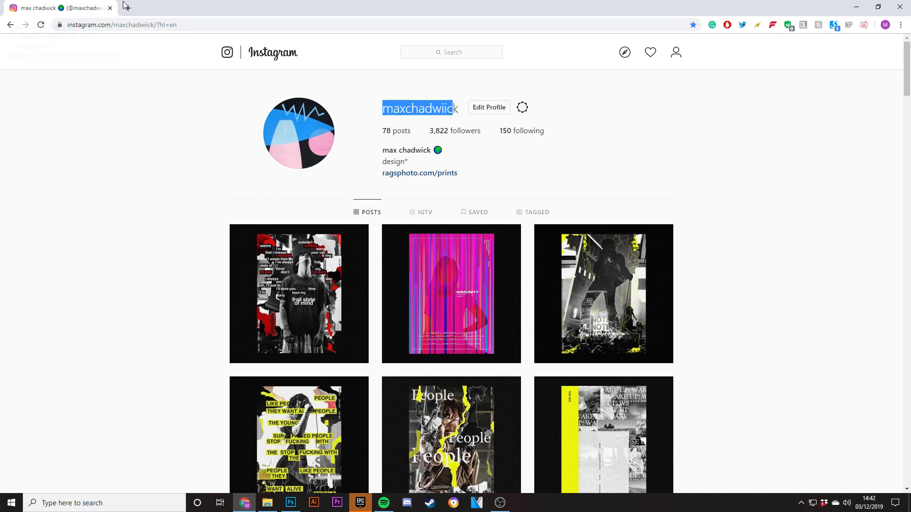
pyautogui.moveTo(706, 6); pyautogui.dragTo(163, 193)
pyautogui.click(324, 191)
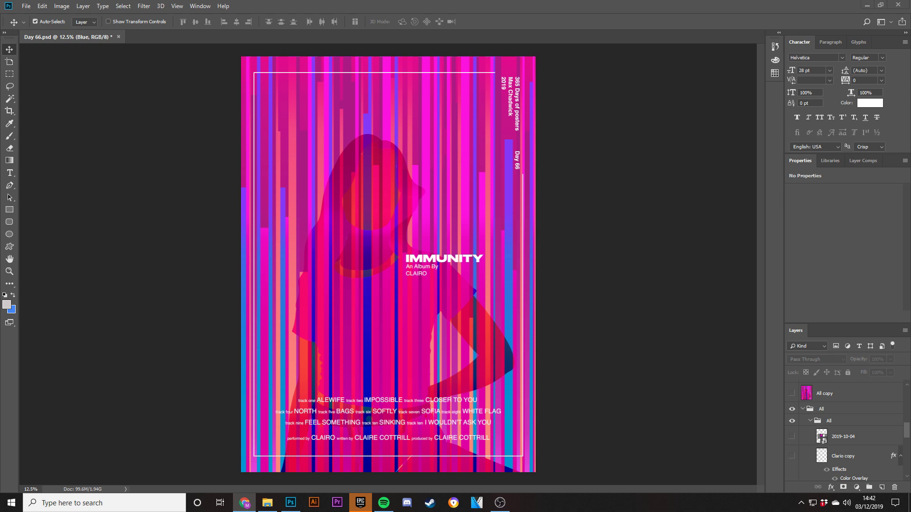
pyautogui.hotkey('alt', 'Tab')
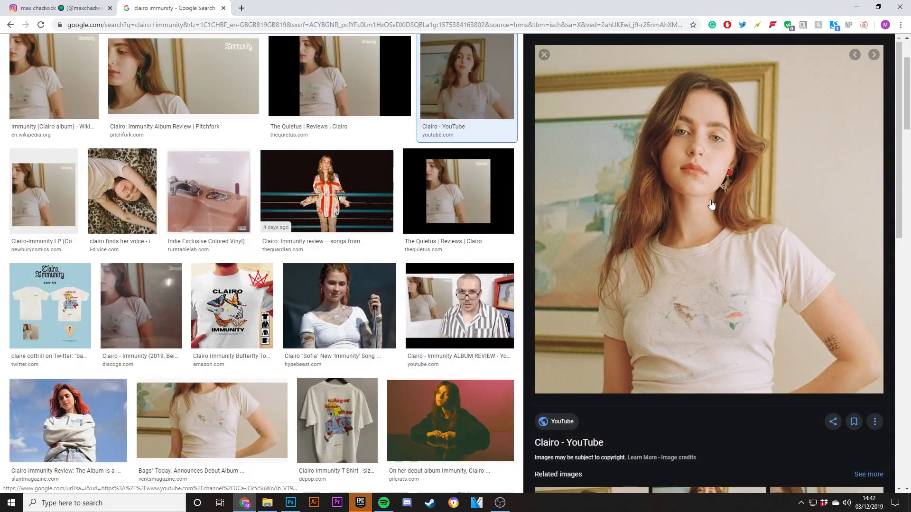
# Go from the Clairo reference photo back to Day 66.psd in Photoshop
pyautogui.hotkey('alt', 'Tab')
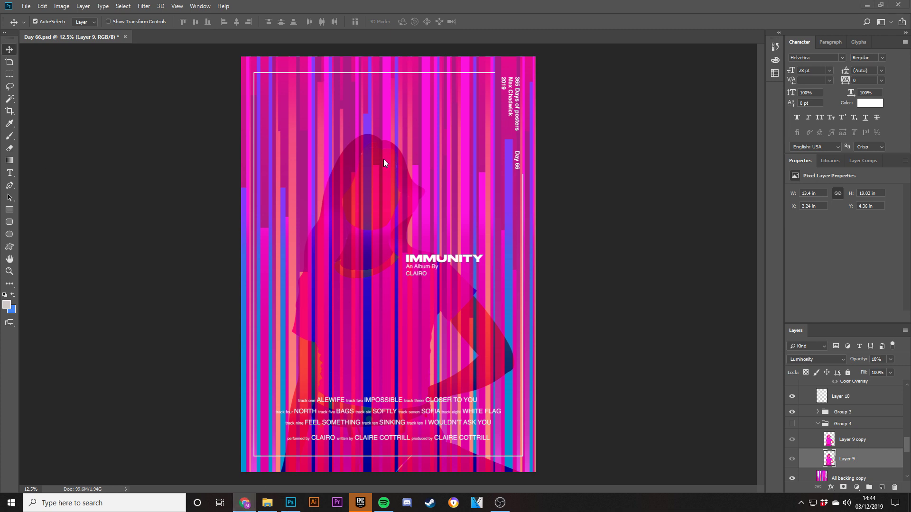
# Move Layer 9 to the top of the layer stack and open the New Document dialog
pyautogui.moveTo(855, 462); pyautogui.dragTo(849, 387)
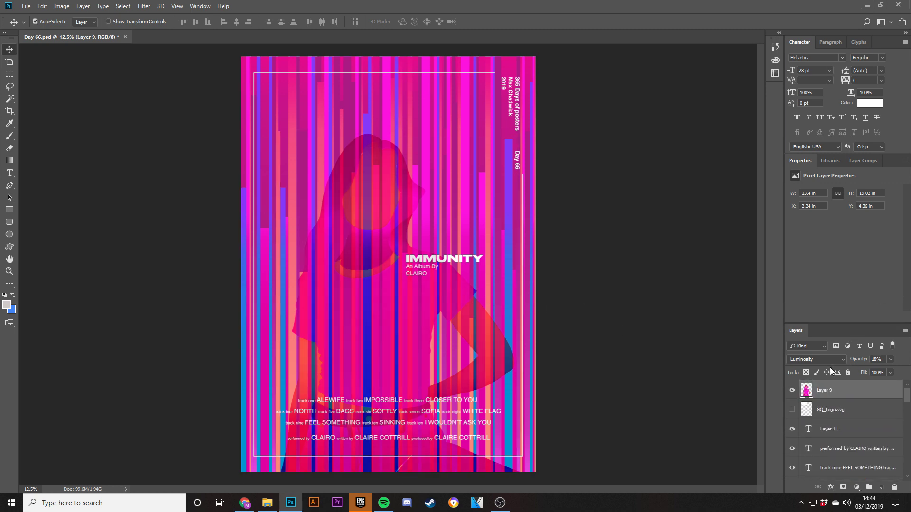
pyautogui.press('ctrl')
pyautogui.hotkey('ctrl', 'n')
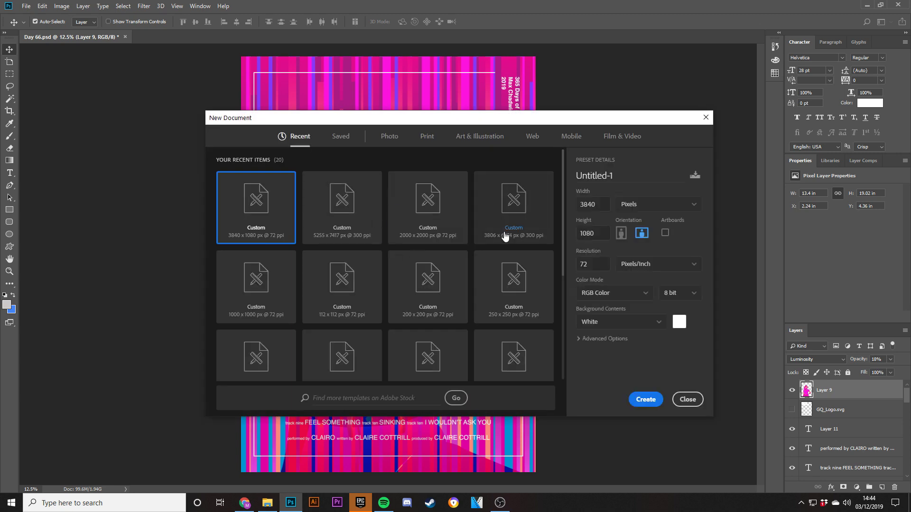
# Create a 3806 x 6774 px, 300 ppi document and place Layer 9's figure lower on it
pyautogui.click(493, 228)
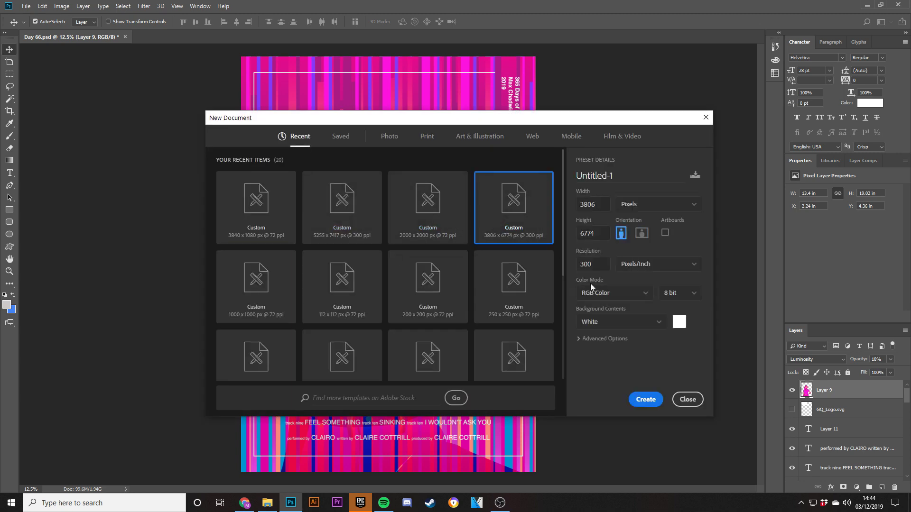
pyautogui.click(646, 400)
pyautogui.click(71, 37)
pyautogui.moveTo(853, 394); pyautogui.dragTo(406, 249)
pyautogui.hotkey('ctrl', 't')
pyautogui.press('Return')
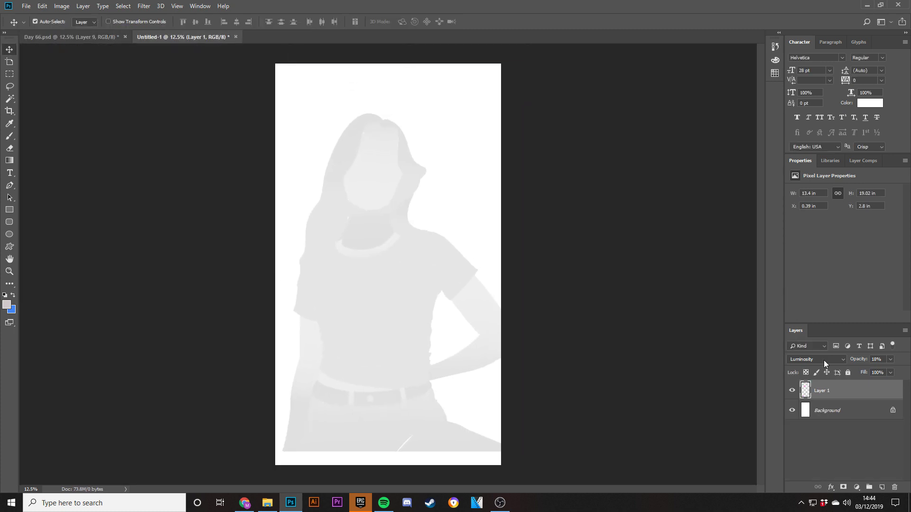
# Set Layer 1's blend mode to Normal and its opacity to 100%
pyautogui.click(825, 359)
pyautogui.click(809, 133)
pyautogui.moveTo(878, 368); pyautogui.dragTo(884, 371)
pyautogui.click(678, 296)
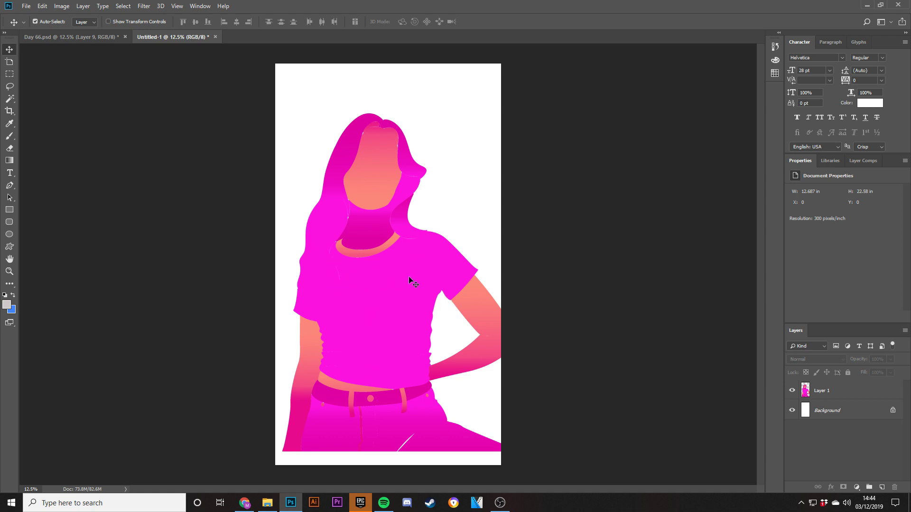
# Zoom in and scroll over the pink silhouette to inspect it closely
pyautogui.hotkey('ctrl', '+')
pyautogui.scroll(-3, 351, 245)
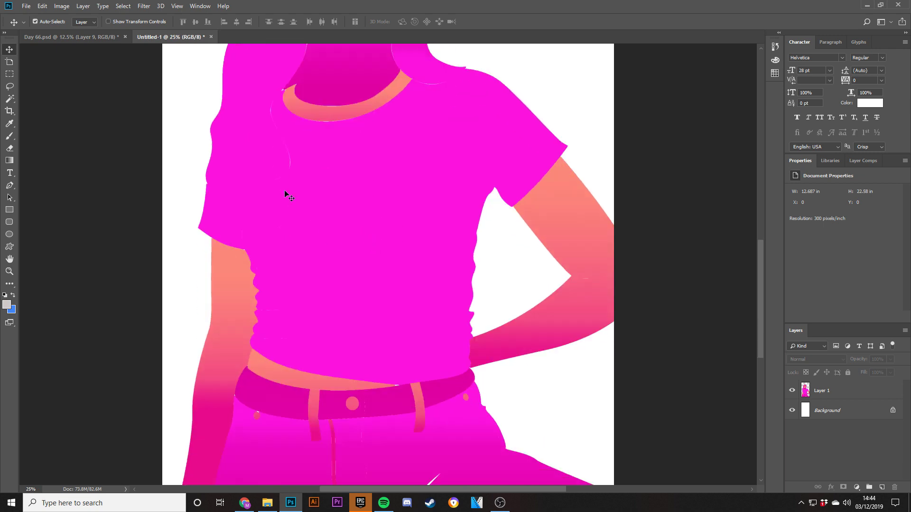
pyautogui.scroll(-3, 433, 402)
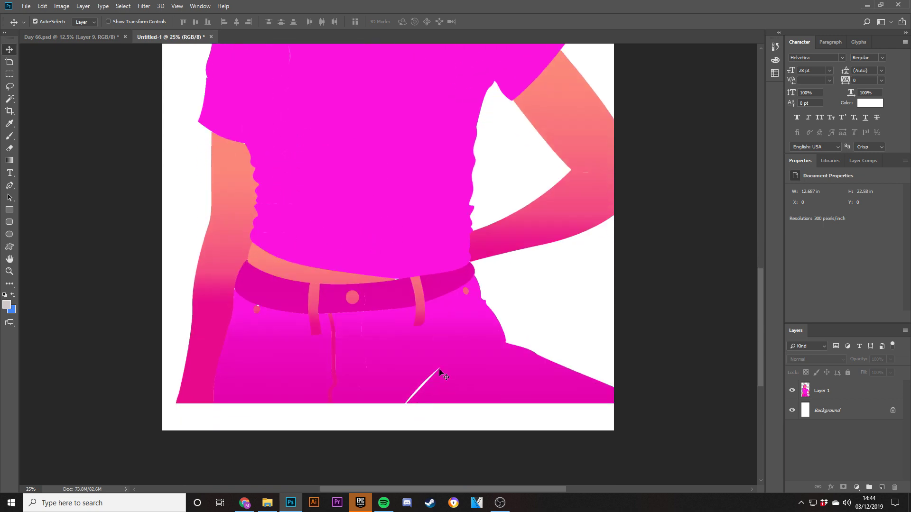
pyautogui.scroll(10, 434, 375)
pyautogui.scroll(1, 414, 281)
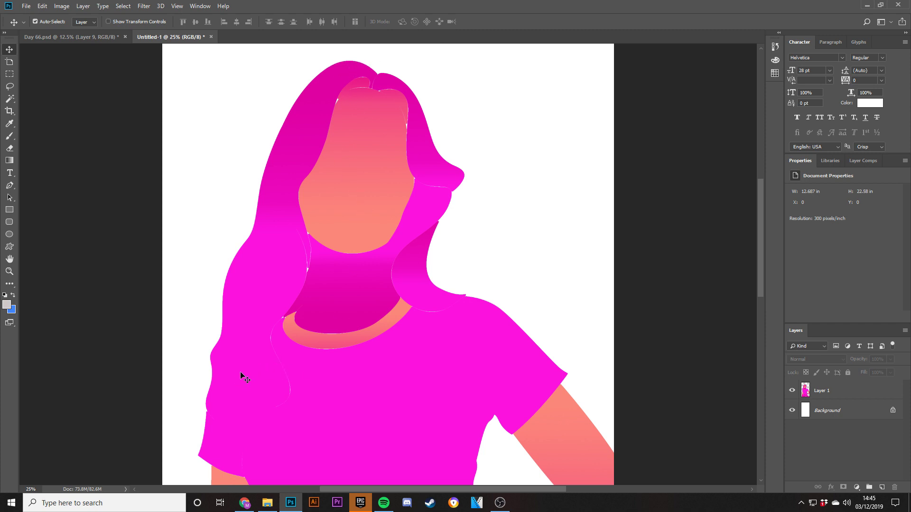
pyautogui.scroll(-2, 242, 373)
pyautogui.scroll(-10, 302, 373)
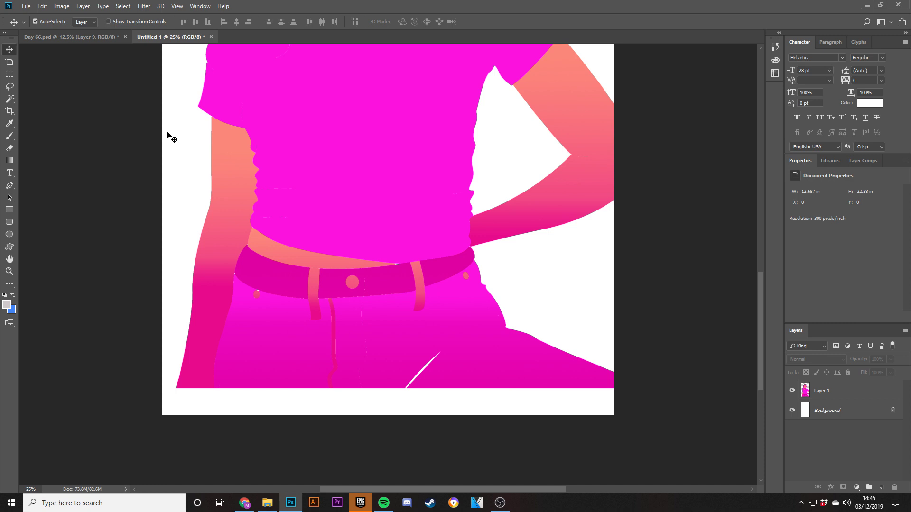
pyautogui.scroll(3, 333, 168)
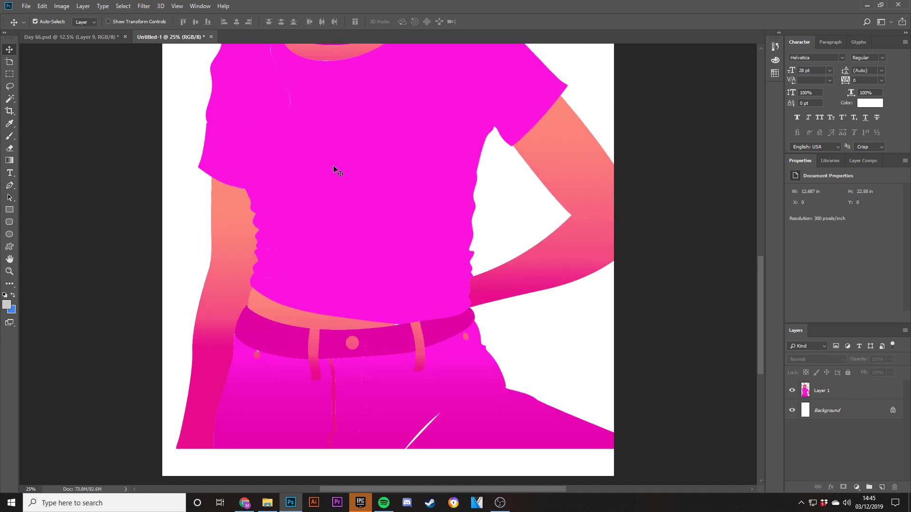
pyautogui.scroll(-2, 333, 168)
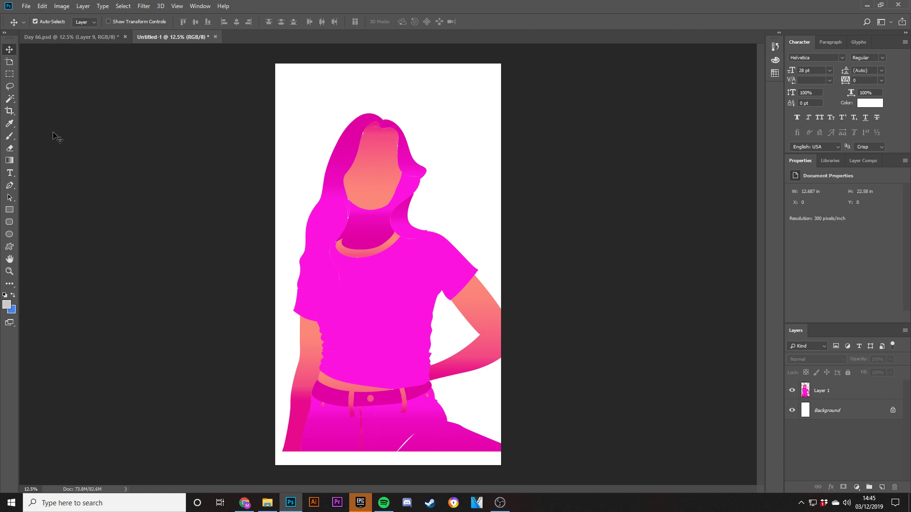
# Copy the Layer 9 copy figure from Day 66 into Untitled-1, reposition it, and hide it
pyautogui.click(60, 36)
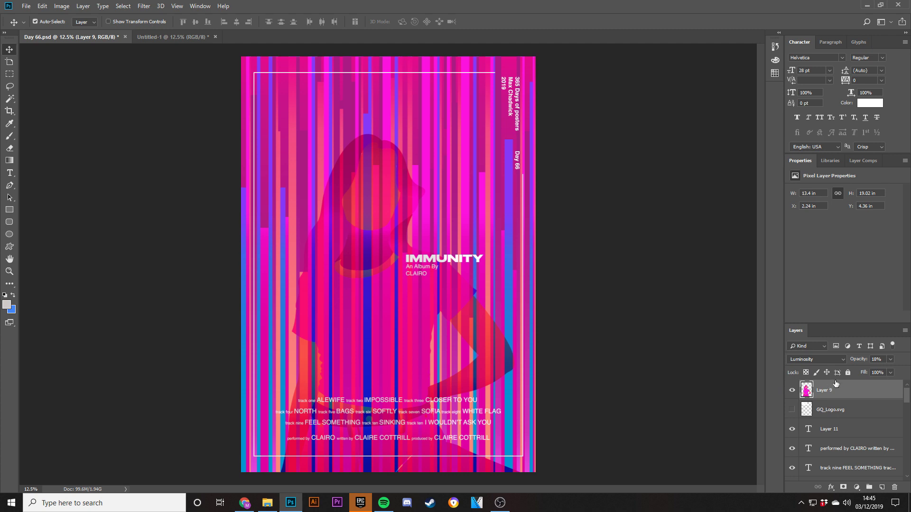
pyautogui.click(142, 37)
pyautogui.click(54, 37)
pyautogui.scroll(-4, 835, 411)
pyautogui.scroll(-3, 835, 412)
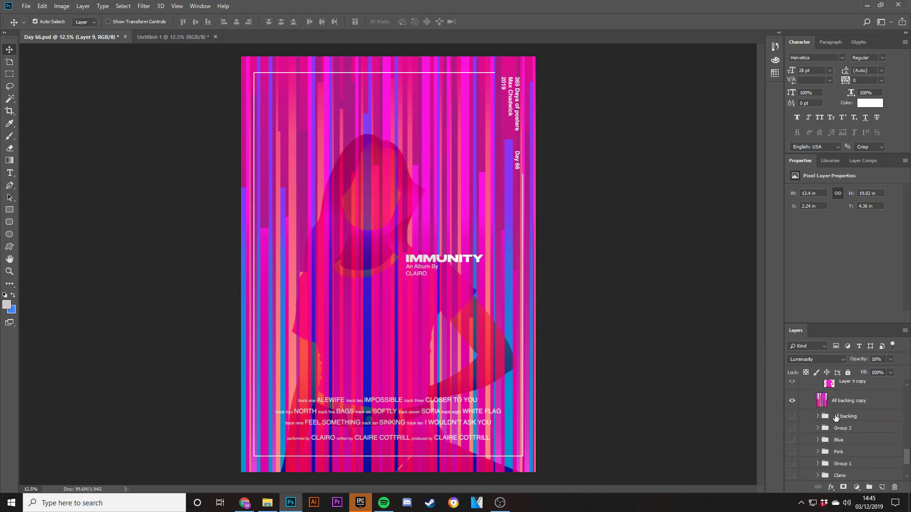
pyautogui.click(862, 426)
pyautogui.moveTo(862, 426); pyautogui.dragTo(284, 214)
pyautogui.moveTo(276, 215); pyautogui.dragTo(284, 260)
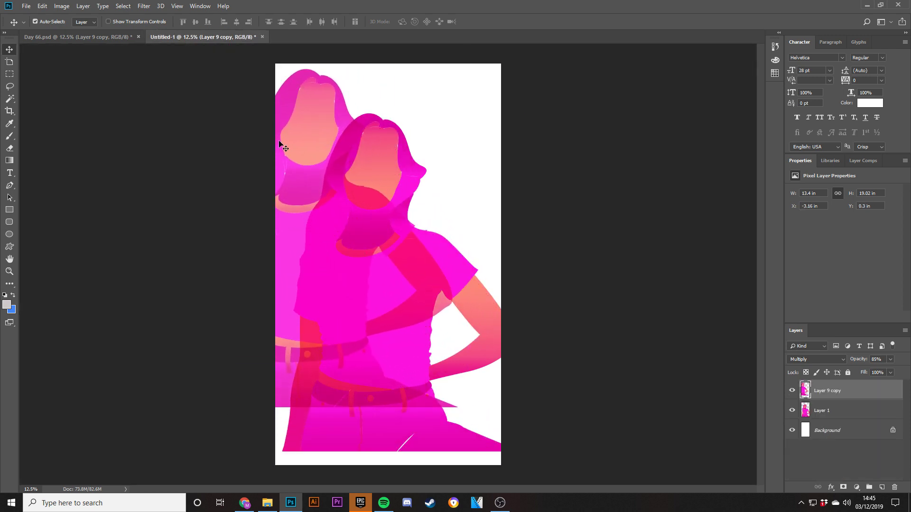
pyautogui.click(792, 391)
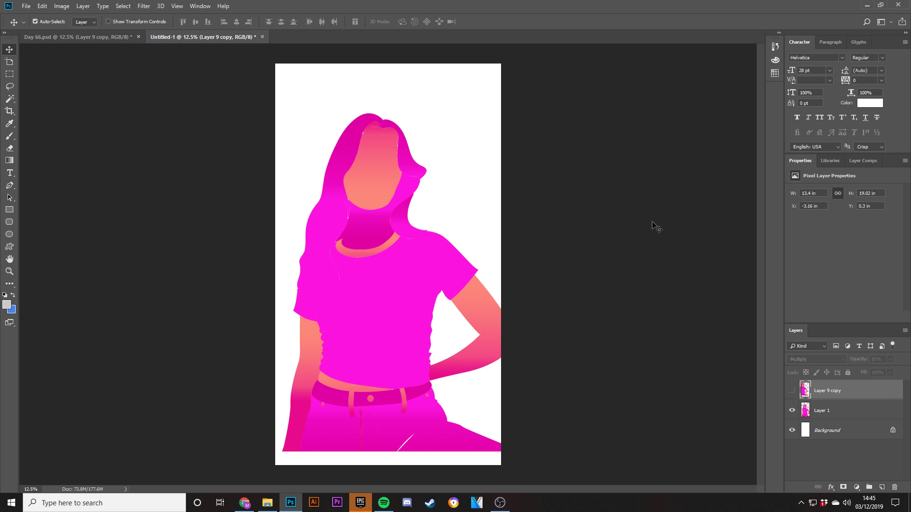
# Back in Day 66, keep the figure layer on Multiply and review its opacity
pyautogui.click(65, 38)
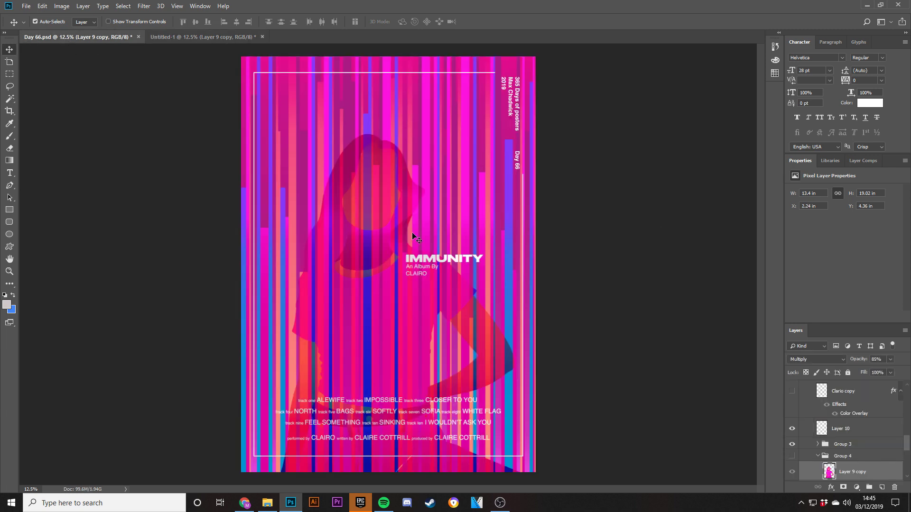
pyautogui.click(841, 362)
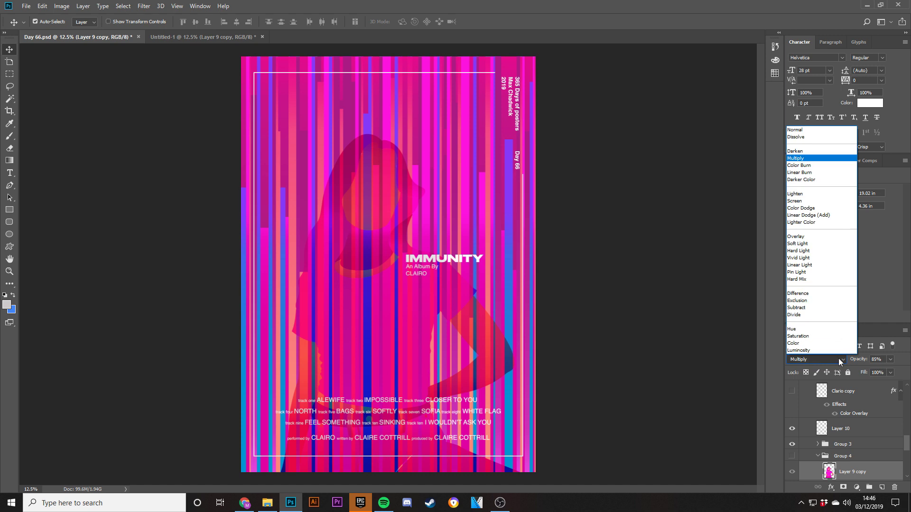
pyautogui.click(843, 360)
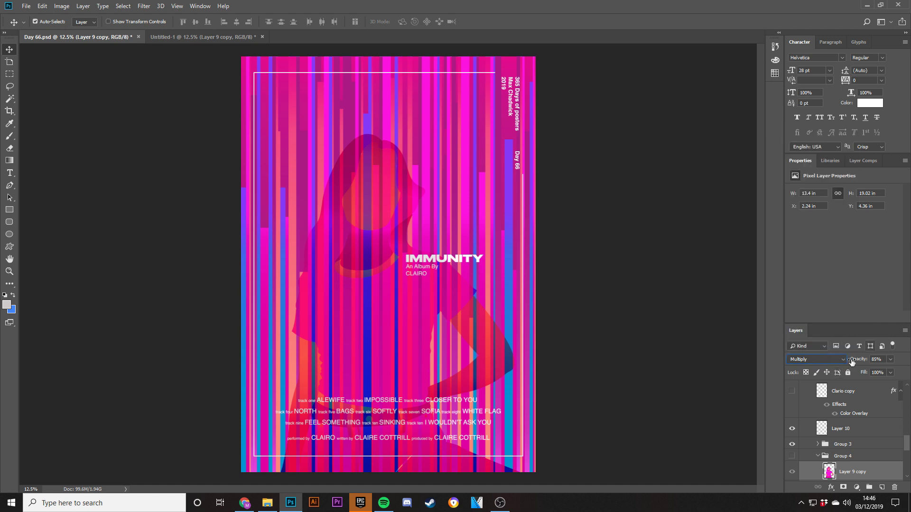
pyautogui.press('Tab')
pyautogui.scroll(4, 865, 437)
pyautogui.scroll(-6, 865, 436)
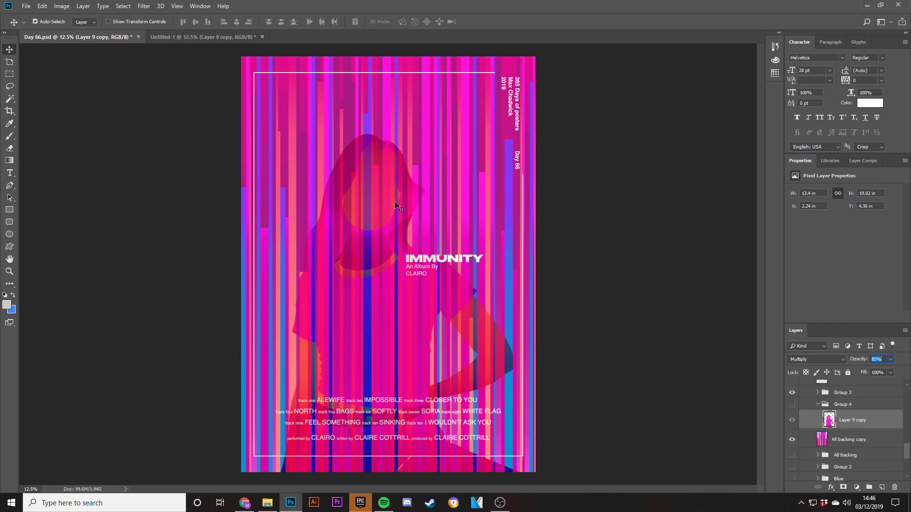
pyautogui.scroll(-3, 815, 416)
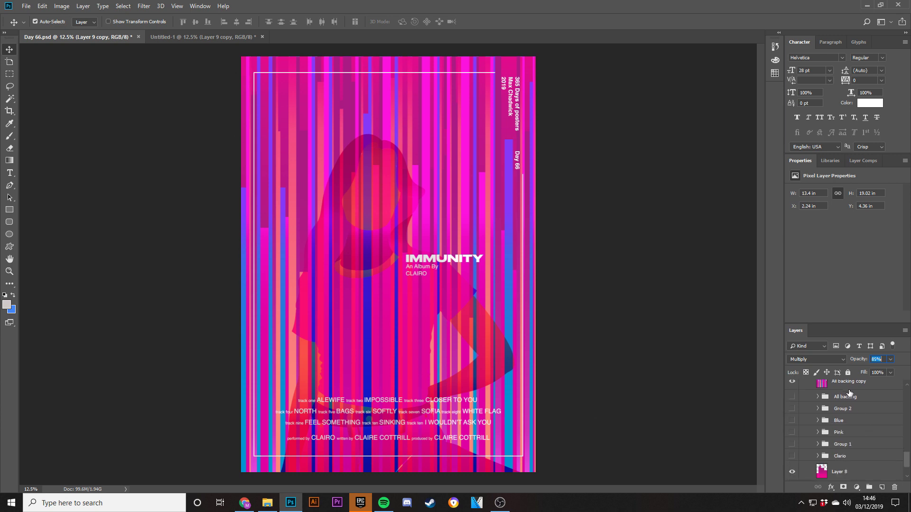
# Draw a tall thin 89 x 6886 px rectangle down the Untitled-1 canvas
pyautogui.click(201, 36)
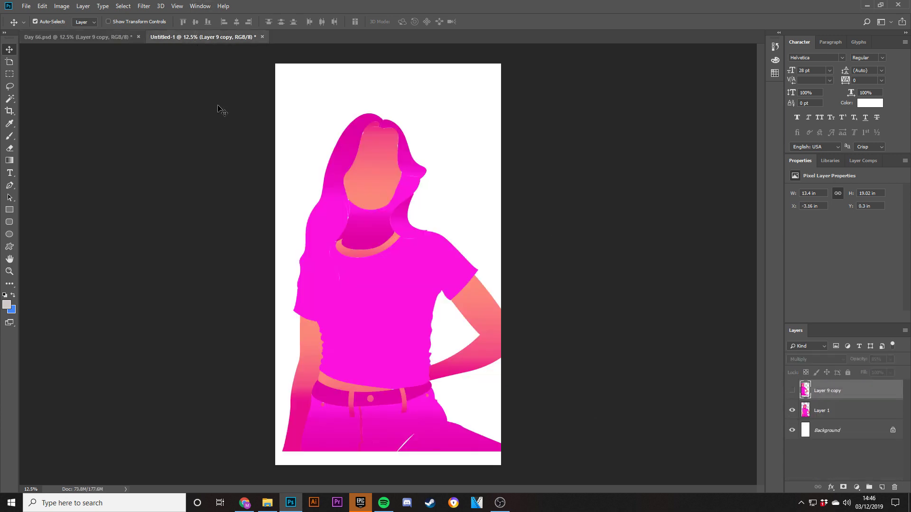
pyautogui.press('u')
pyautogui.moveTo(300, 60); pyautogui.dragTo(306, 469)
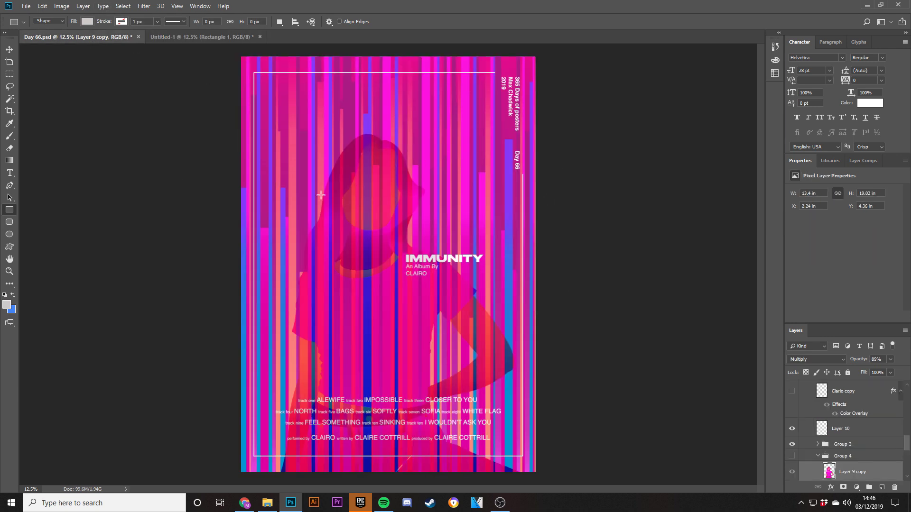
# Dismiss the rectangle size dialog, zoom in on Untitled-1, and nudge the rectangle
pyautogui.click(335, 114)
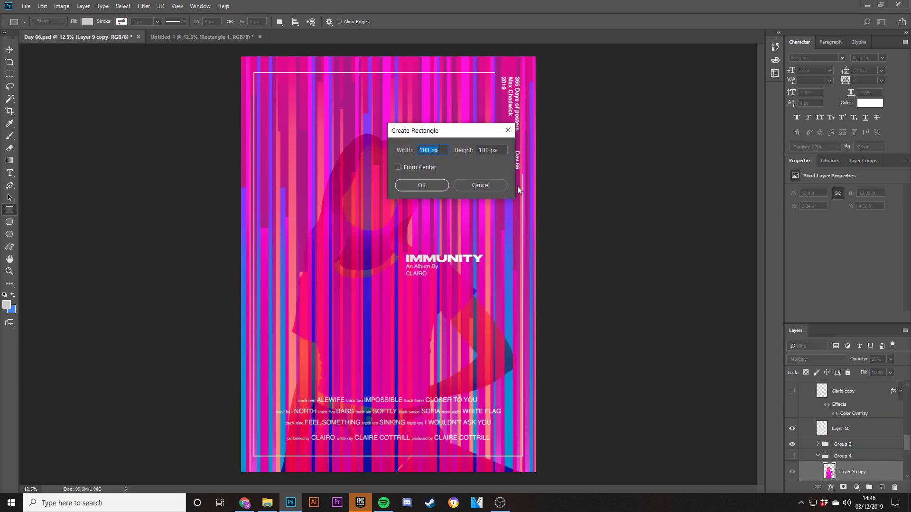
pyautogui.press('Escape')
pyautogui.click(163, 38)
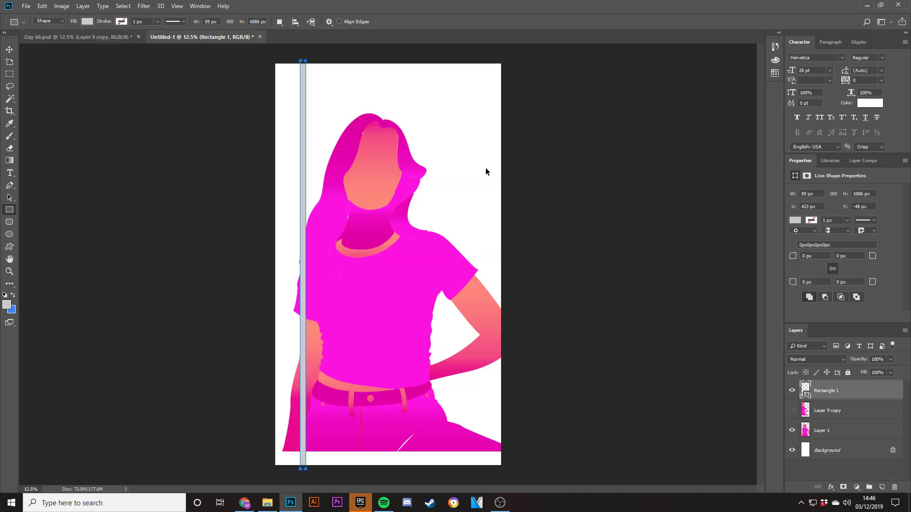
pyautogui.hotkey('ctrl', '+')
pyautogui.scroll(3, 230, 164)
pyautogui.press('v')
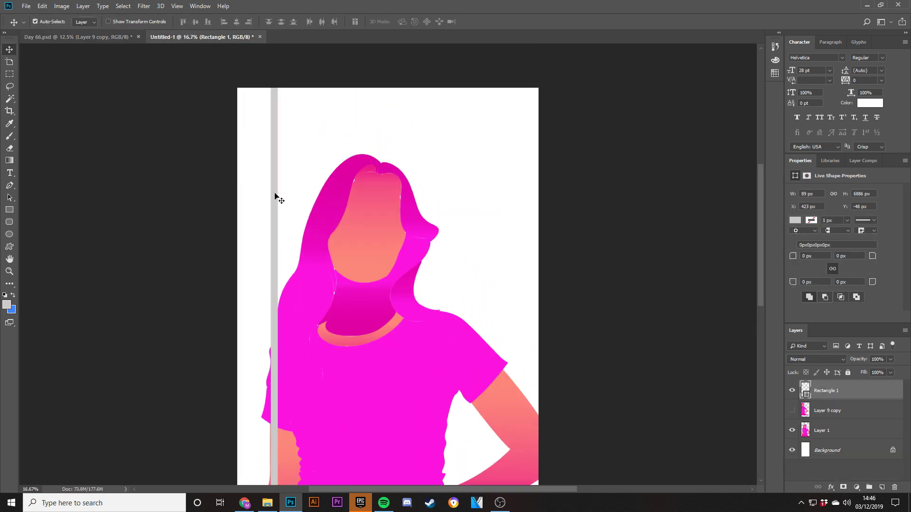
pyautogui.scroll(-3, 236, 175)
pyautogui.click(357, 212)
pyautogui.scroll(-3, 358, 211)
pyautogui.moveTo(358, 212)
pyautogui.mouseDown()
pyautogui.moveTo(372, 218)
pyautogui.moveTo(363, 218)
pyautogui.mouseUp()
pyautogui.scroll(5, 362, 218)
# Fill the grey rectangle pure blue and move it to the canvas's left edge
pyautogui.click(272, 167)
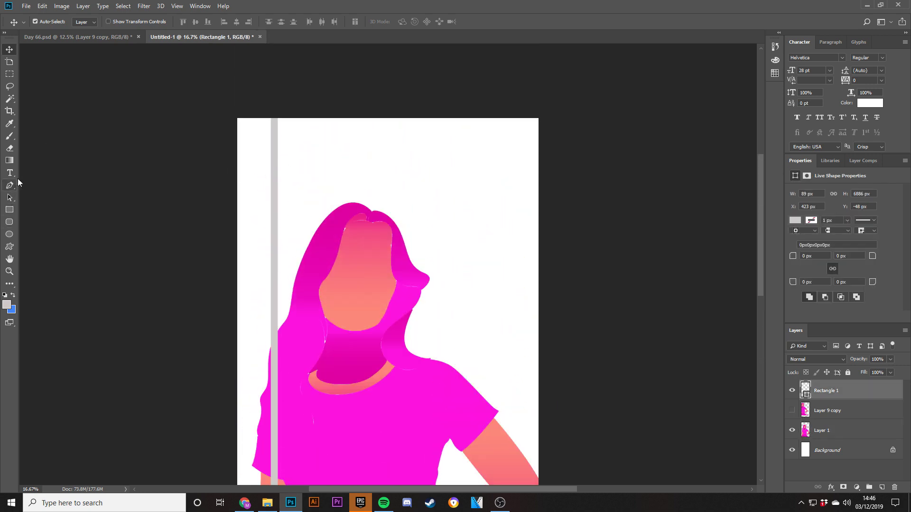
pyautogui.click(10, 283)
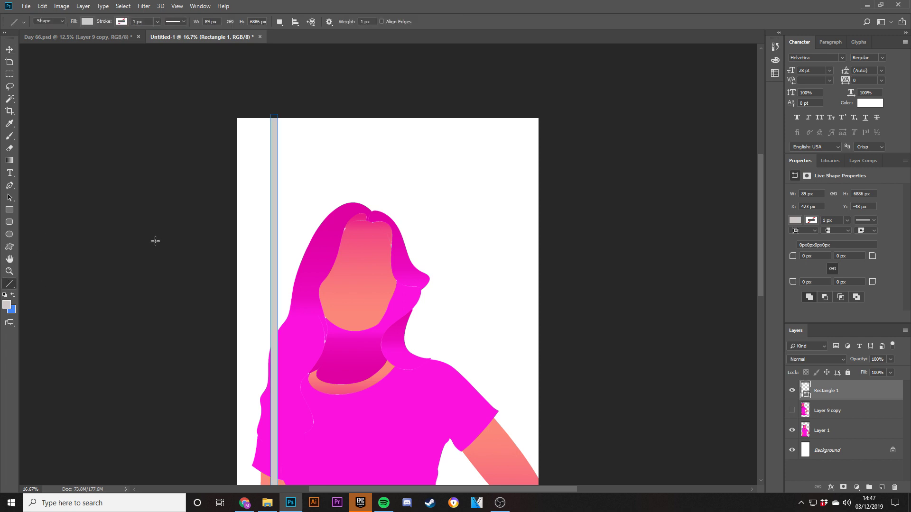
pyautogui.click(89, 21)
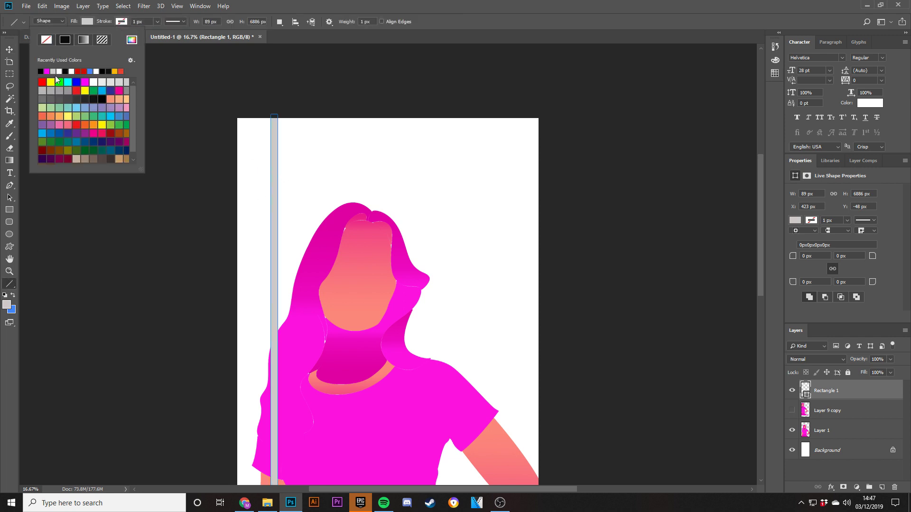
pyautogui.click(77, 80)
pyautogui.click(9, 49)
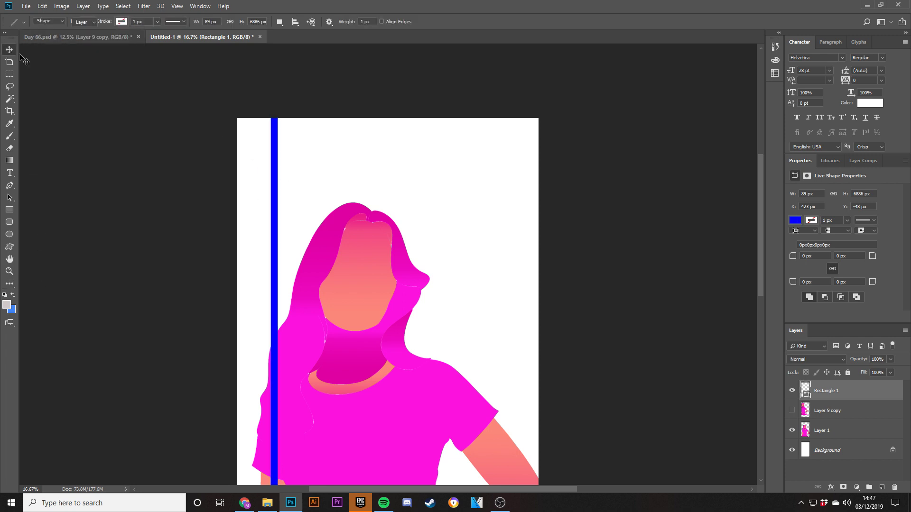
pyautogui.moveTo(276, 168); pyautogui.dragTo(243, 160)
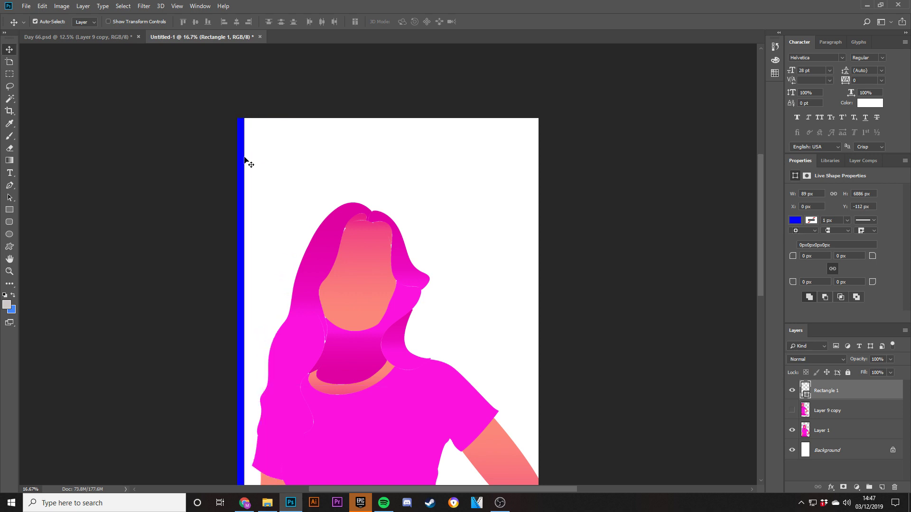
# Duplicate the blue bar as a narrower copy beside it and make it magenta
pyautogui.hotkey('ctrl', 'j')
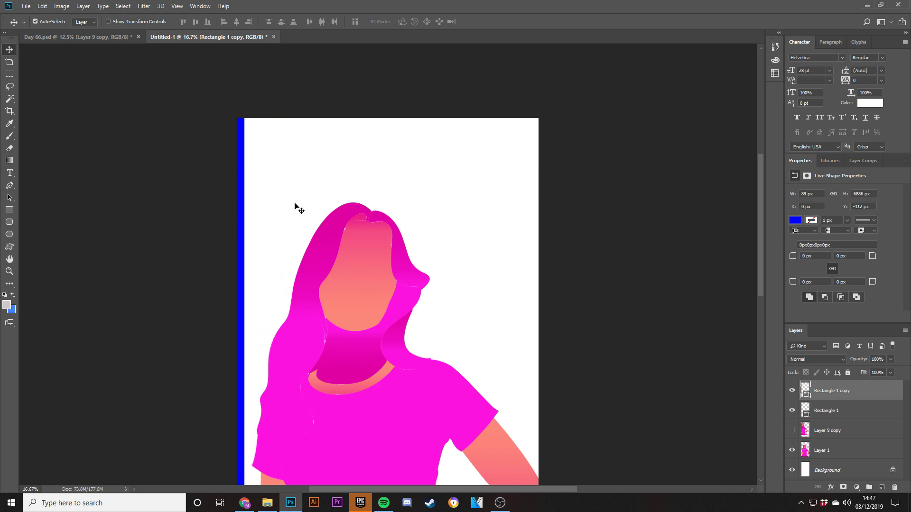
pyautogui.hotkey('ctrl', 't')
pyautogui.moveTo(246, 191); pyautogui.dragTo(249, 190)
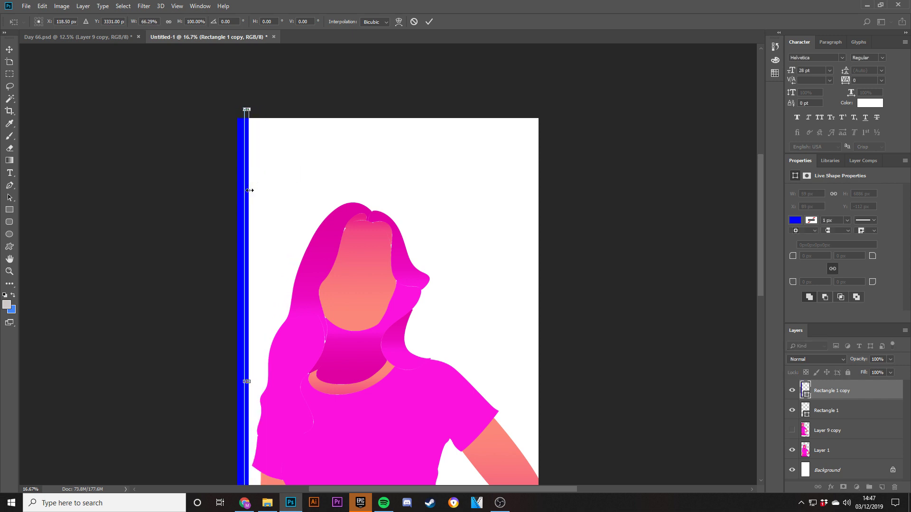
pyautogui.press('Return')
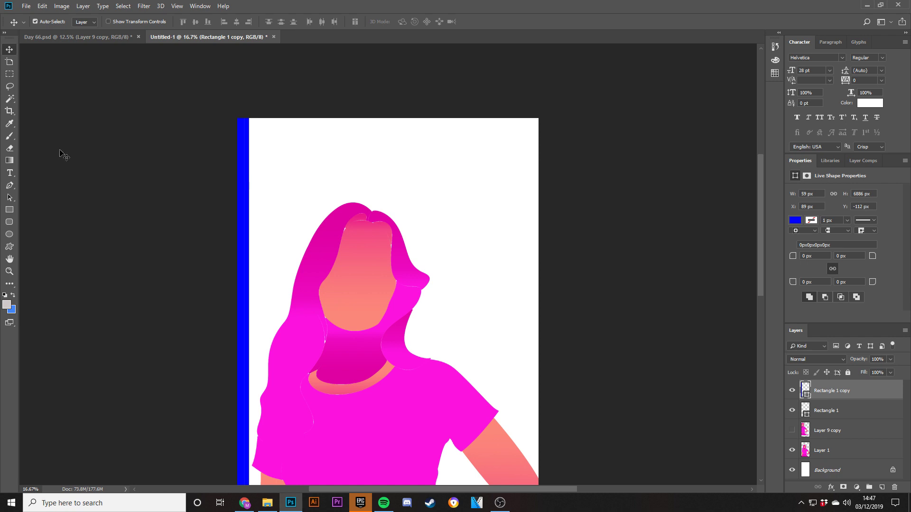
pyautogui.click(10, 209)
pyautogui.click(86, 22)
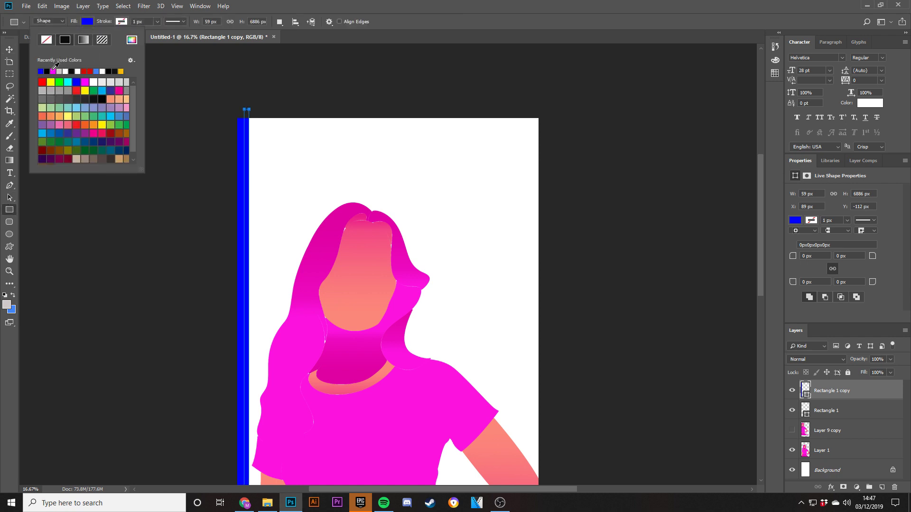
pyautogui.click(53, 71)
pyautogui.press('Return')
pyautogui.press('v')
# Duplicate the magenta bar just to its right and make the new strip yellow
pyautogui.moveTo(245, 167); pyautogui.dragTo(255, 165)
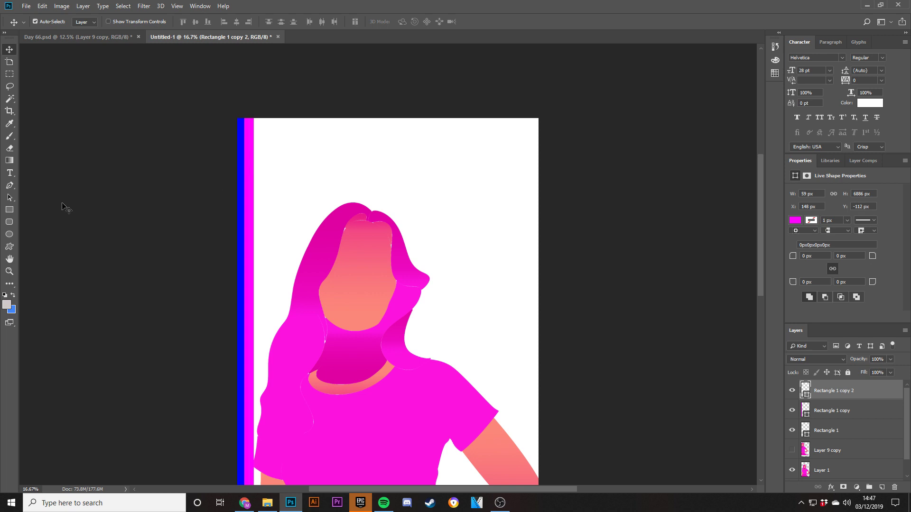
pyautogui.click(10, 209)
pyautogui.click(87, 21)
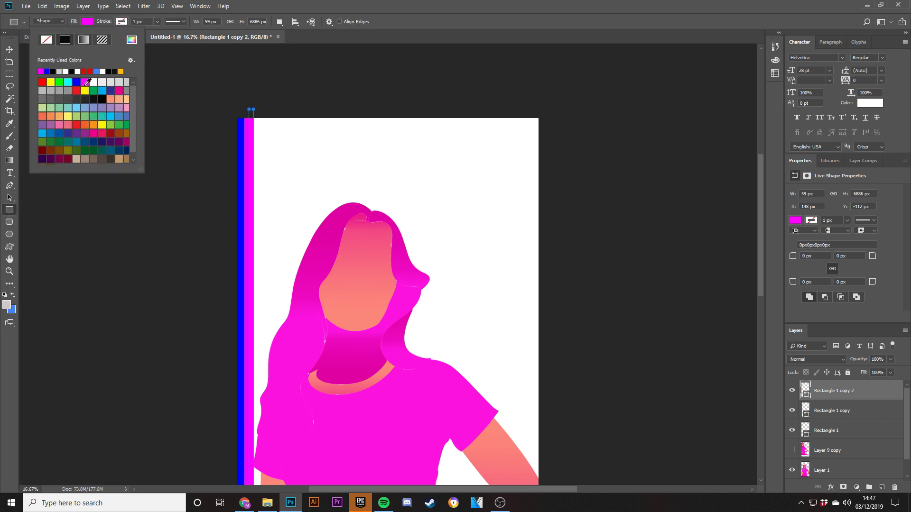
pyautogui.click(85, 90)
pyautogui.click(10, 49)
# Zoom in on the stripes and widen the yellow strip
pyautogui.hotkey('ctrl', '+')
pyautogui.hotkey('ctrl', '-')
pyautogui.hotkey('ctrl', '+')
pyautogui.hotkey('ctrl', 't')
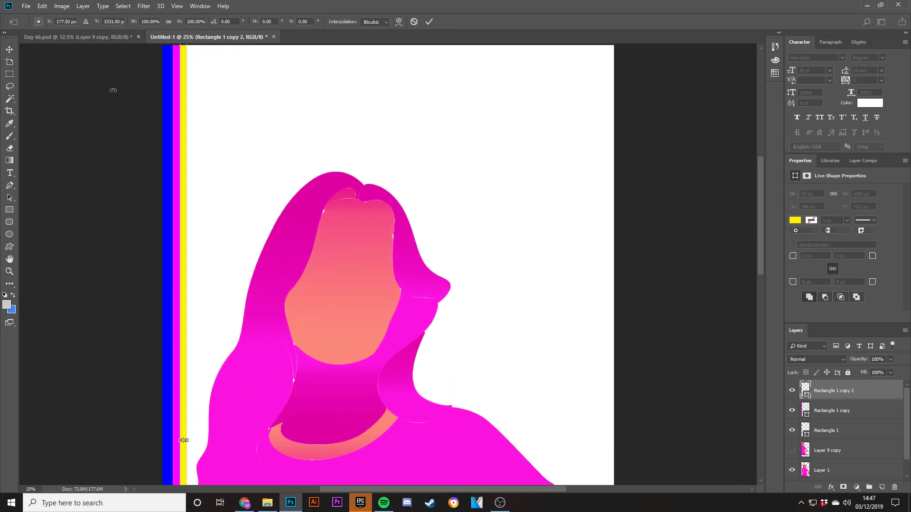
pyautogui.moveTo(187, 441); pyautogui.dragTo(190, 441)
pyautogui.press('Return')
# Add a narrower blue strip copy beside the yellow one, then deselect and zoom out
pyautogui.moveTo(166, 363); pyautogui.dragTo(194, 368)
pyautogui.hotkey('ctrl', 't')
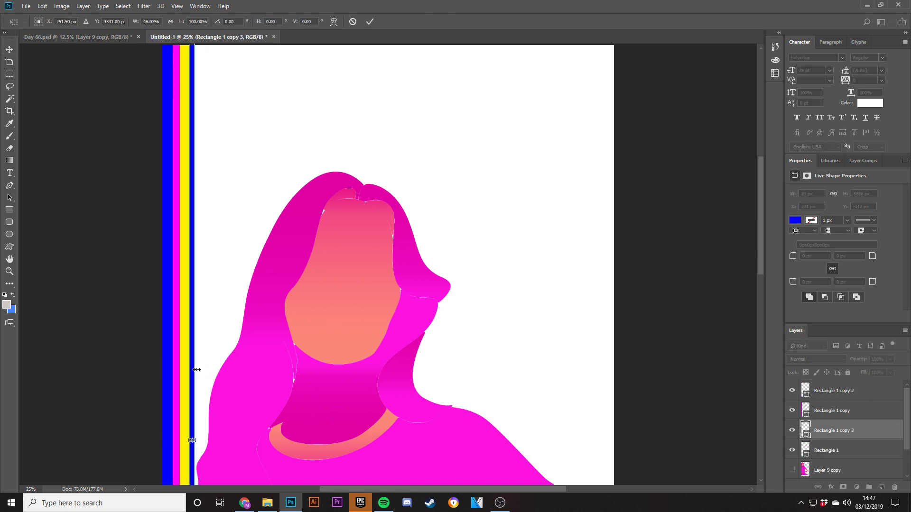
pyautogui.press('Return')
pyautogui.click(227, 317)
pyautogui.hotkey('ctrl', '-')
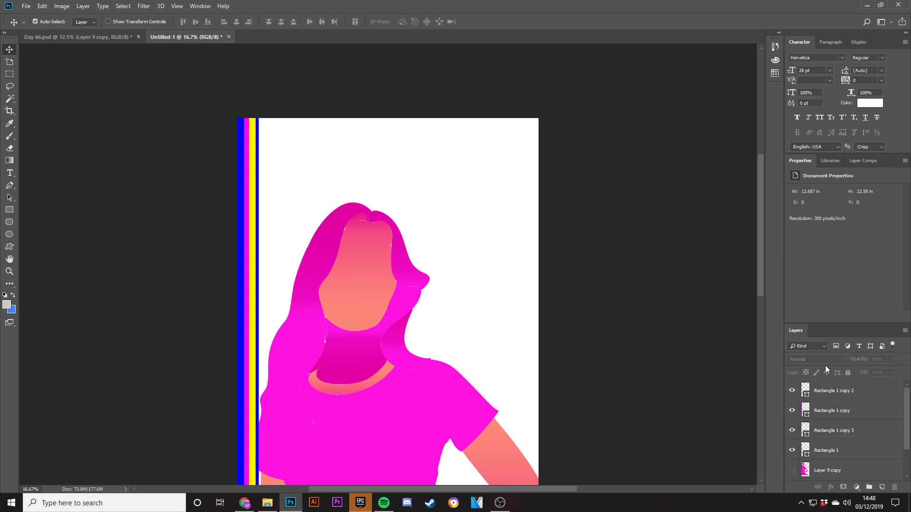
# Duplicate the four-stripe set, shift the copies right across the canvas, then go back to Day 66.psd
pyautogui.click(818, 395)
pyautogui.keyDown('shift'); pyautogui.click(841, 449); pyautogui.keyUp('shift')
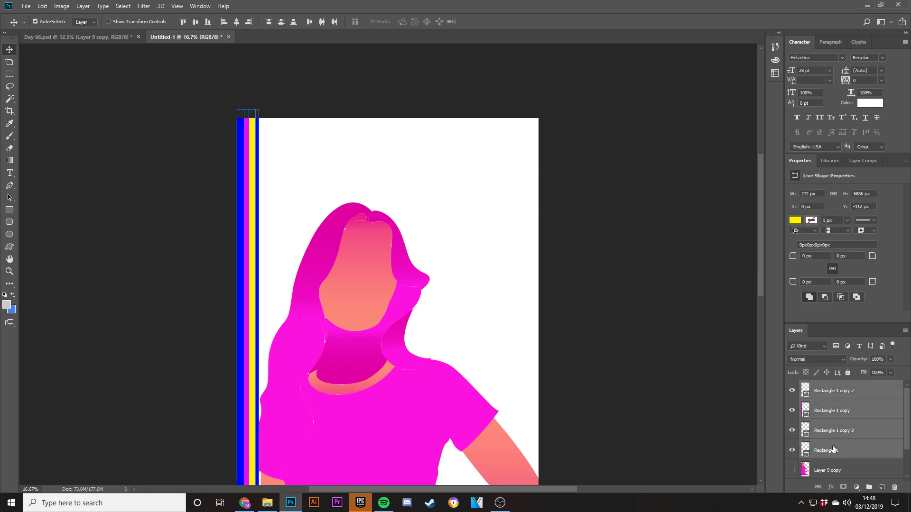
pyautogui.click(250, 179)
pyautogui.hotkey('ctrl', 'j')
pyautogui.hotkey('ctrl', 't')
pyautogui.moveTo(247, 185); pyautogui.dragTo(265, 185)
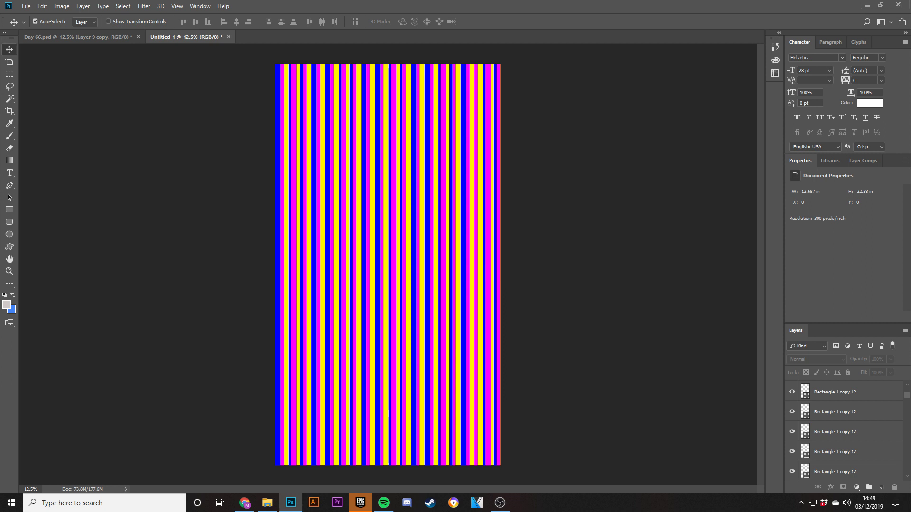
pyautogui.click(76, 36)
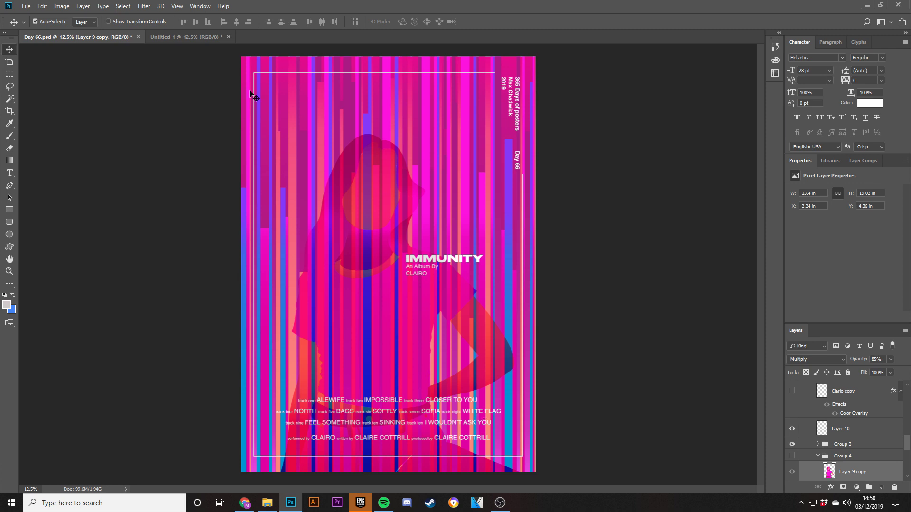
# Copy the All backing copy stripe layer from Day 66 into Untitled-1
pyautogui.scroll(5, 875, 466)
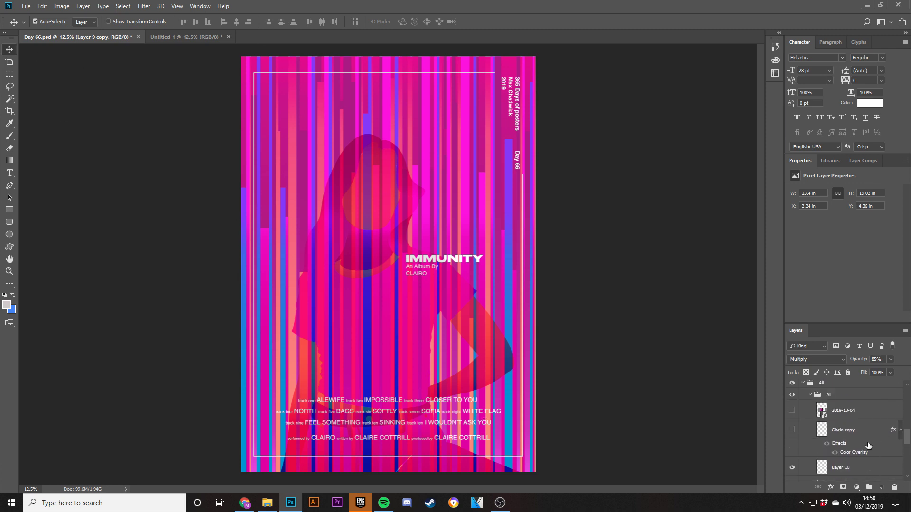
pyautogui.scroll(3, 840, 429)
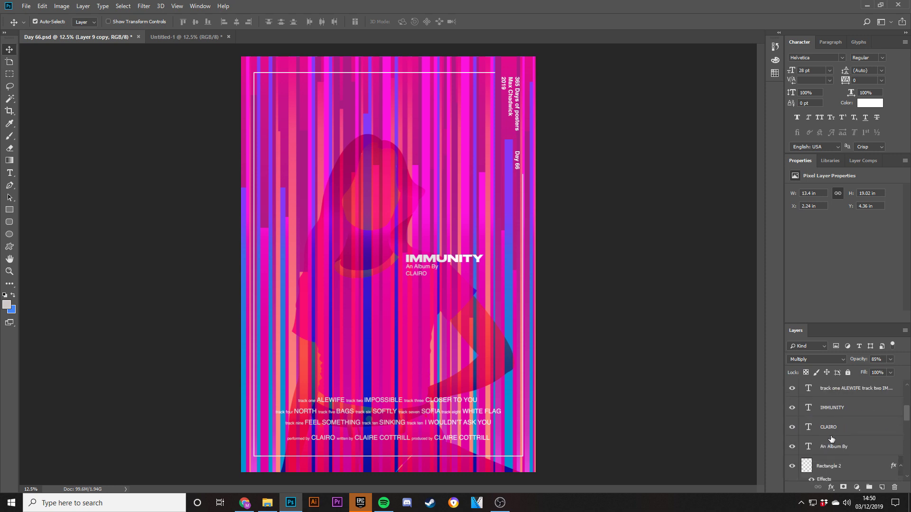
pyautogui.scroll(-6, 788, 449)
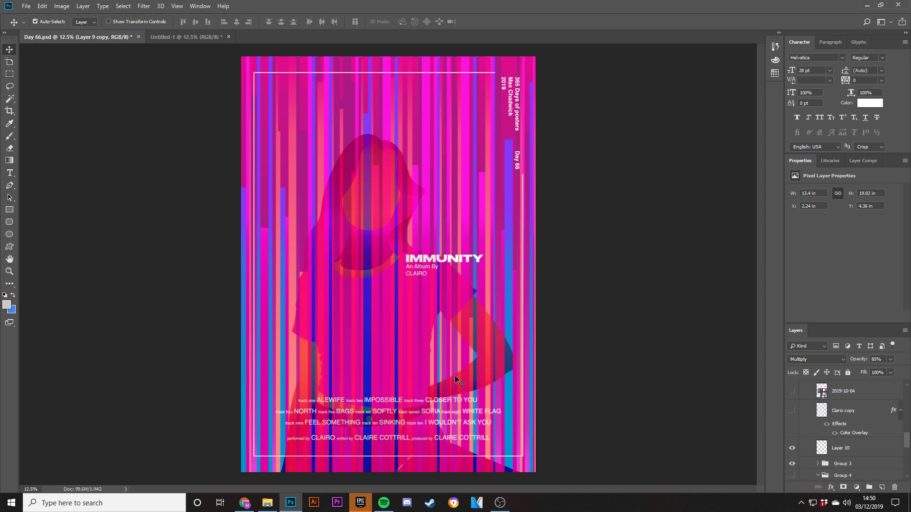
pyautogui.click(244, 194)
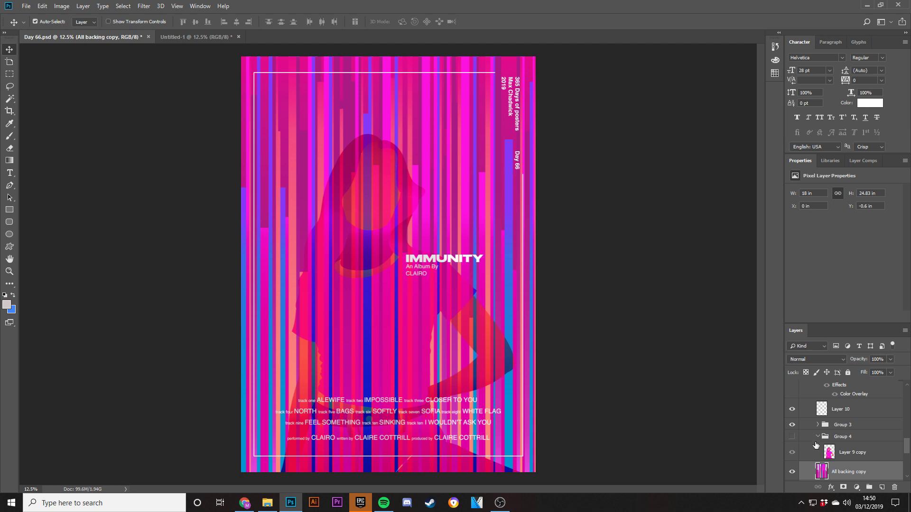
pyautogui.moveTo(560, 295); pyautogui.dragTo(459, 195)
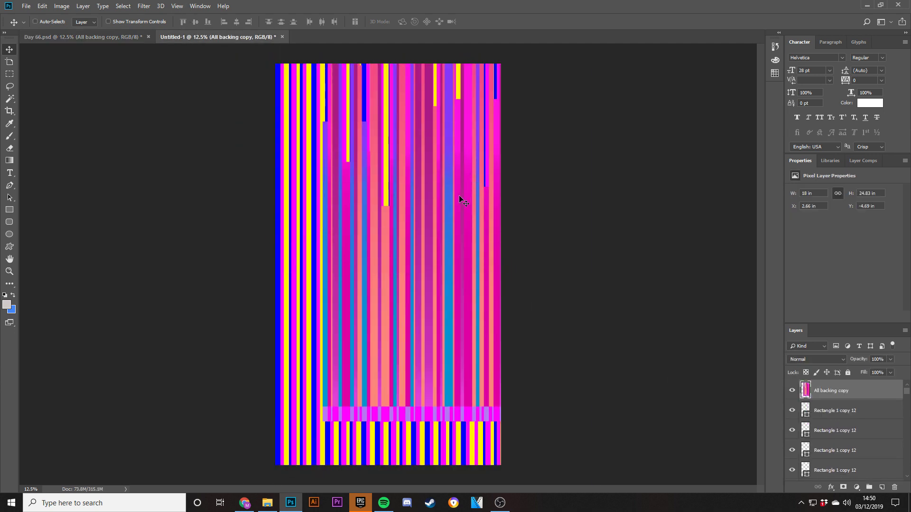
# Sample stripe colours with the Eyedropper: teal-blue, lighter blue, then a purple
pyautogui.hotkey('ctrl', '+')
pyautogui.scroll(-3, 334, 360)
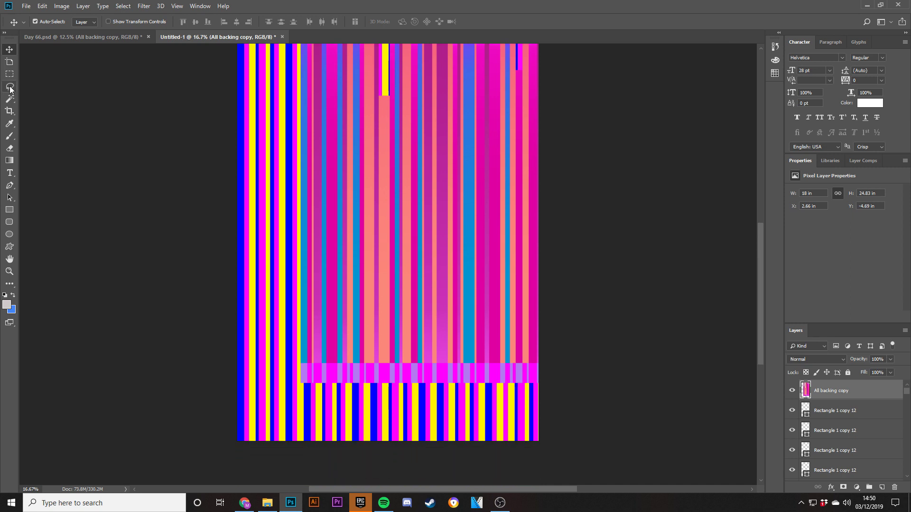
pyautogui.click(9, 124)
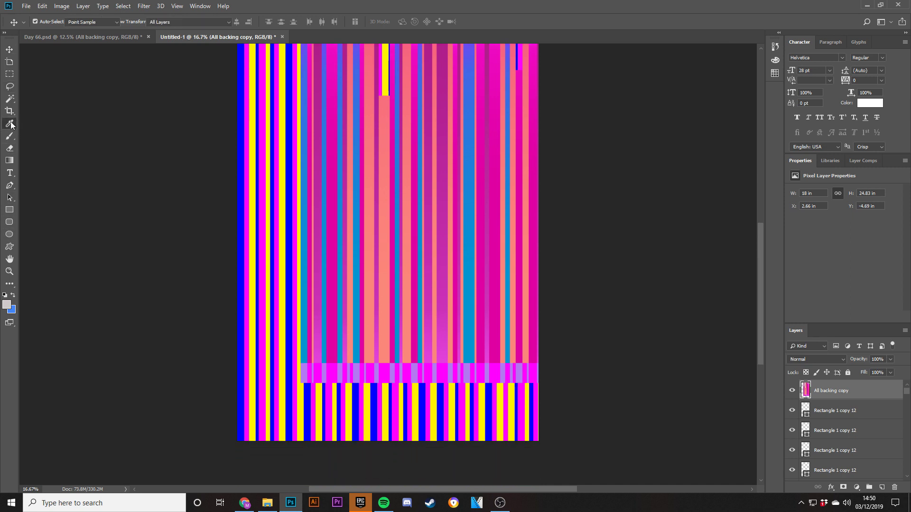
pyautogui.click(358, 361)
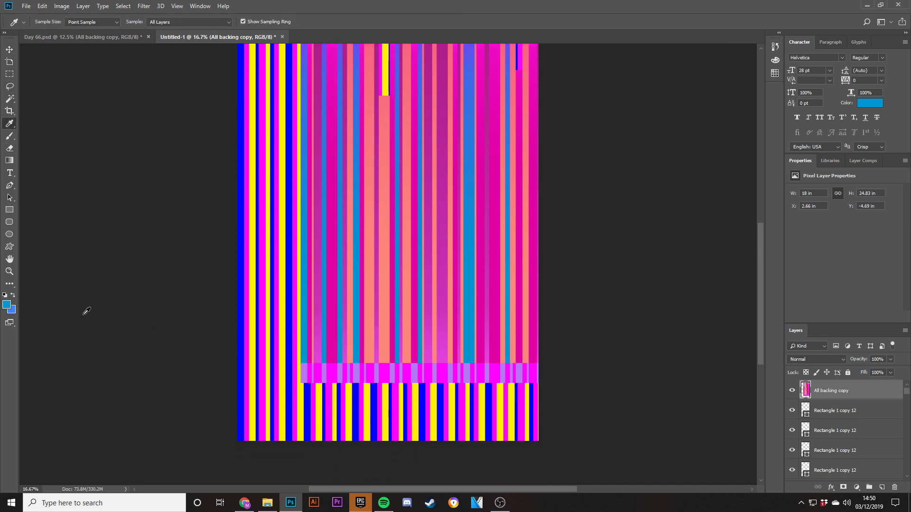
pyautogui.scroll(5, 388, 228)
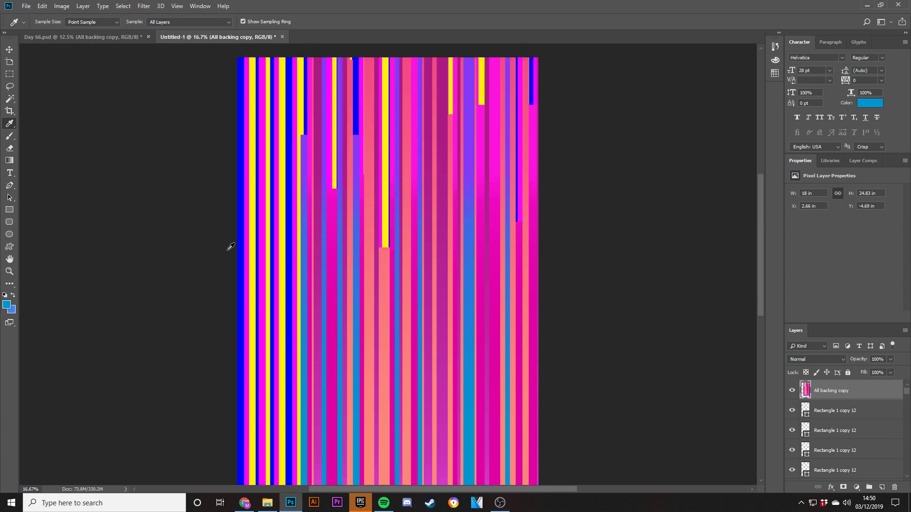
pyautogui.click(308, 198)
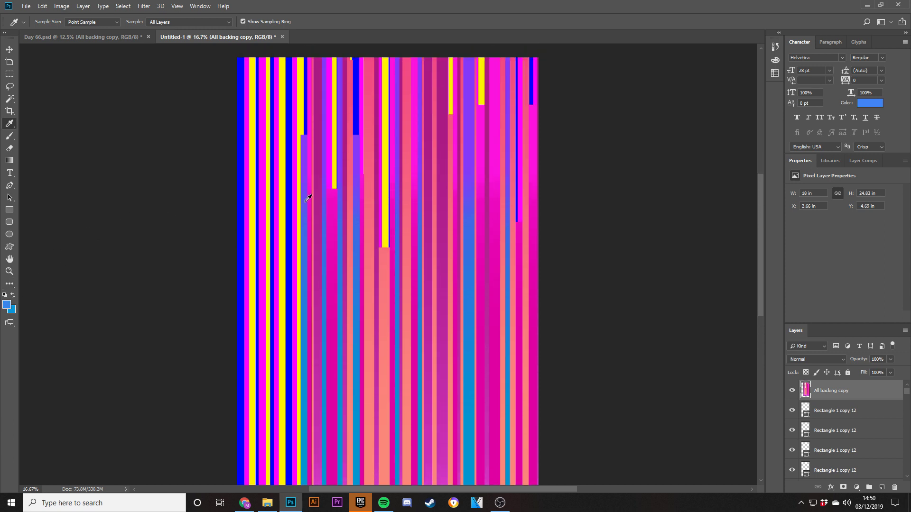
pyautogui.click(357, 133)
pyautogui.click(356, 134)
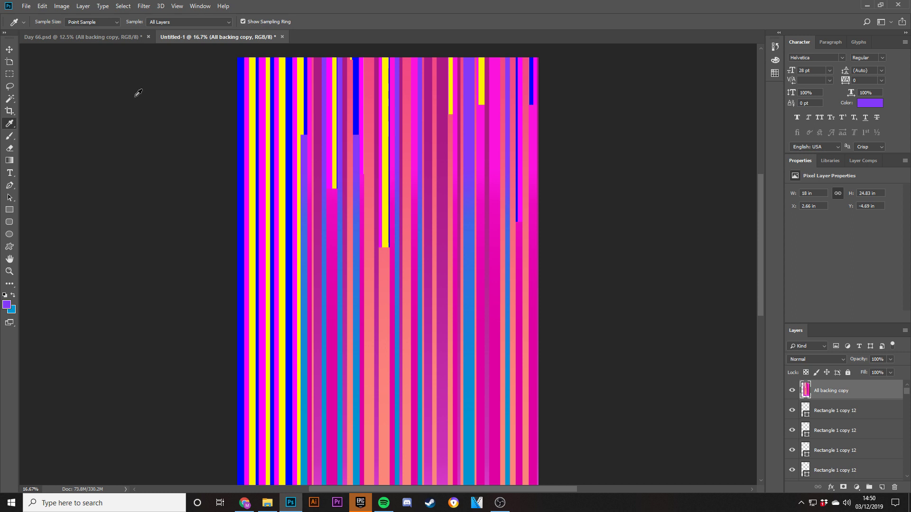
# Hide the All backing copy layer, clear the selection, and zoom out to the whole page
pyautogui.click(9, 49)
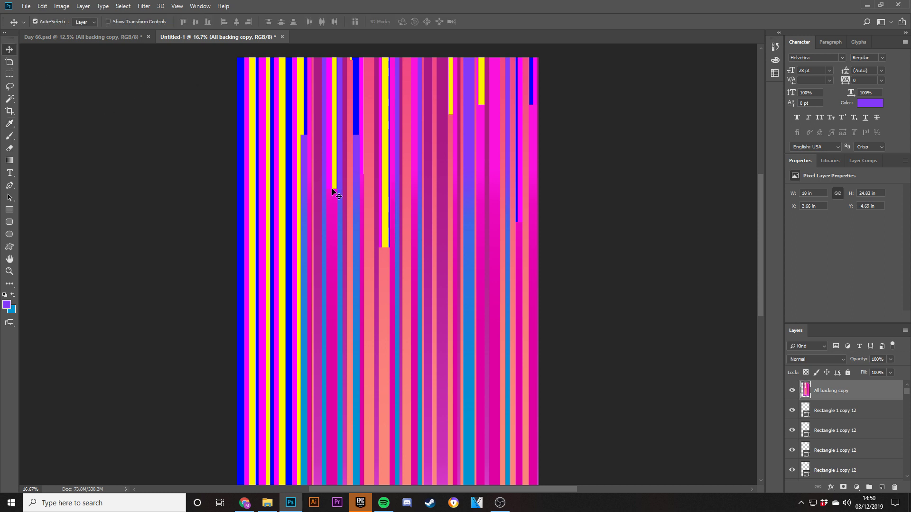
pyautogui.click(791, 392)
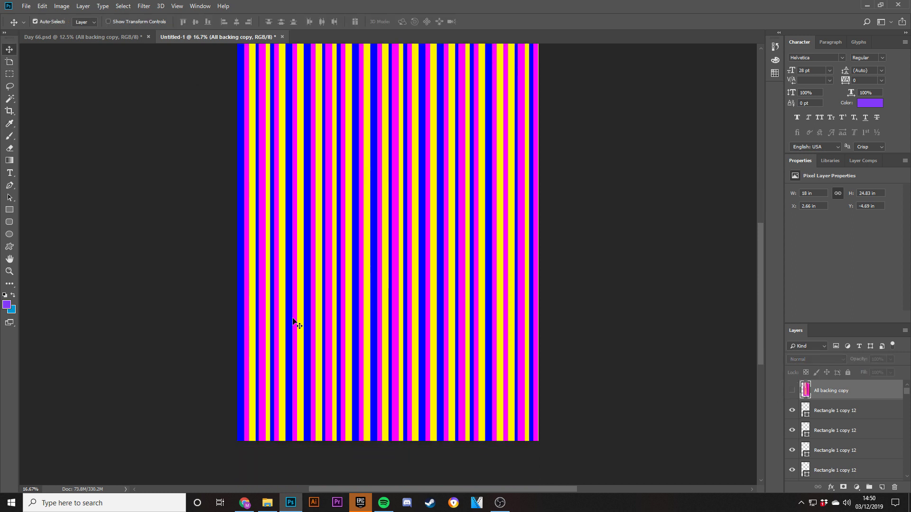
pyautogui.click(45, 305)
pyautogui.hotkey('ctrl', '-')
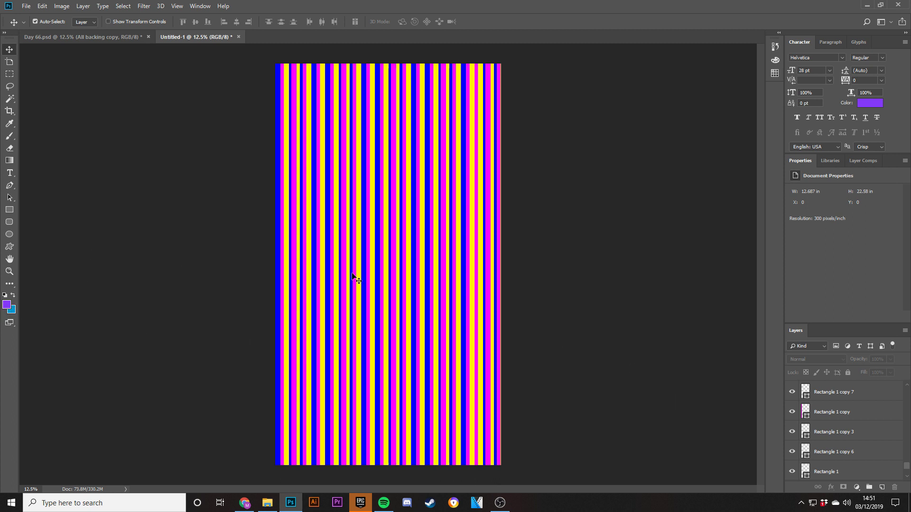
# Select all the blue, yellow and magenta stripe rectangle layers together
pyautogui.hotkey('ctrl', '+')
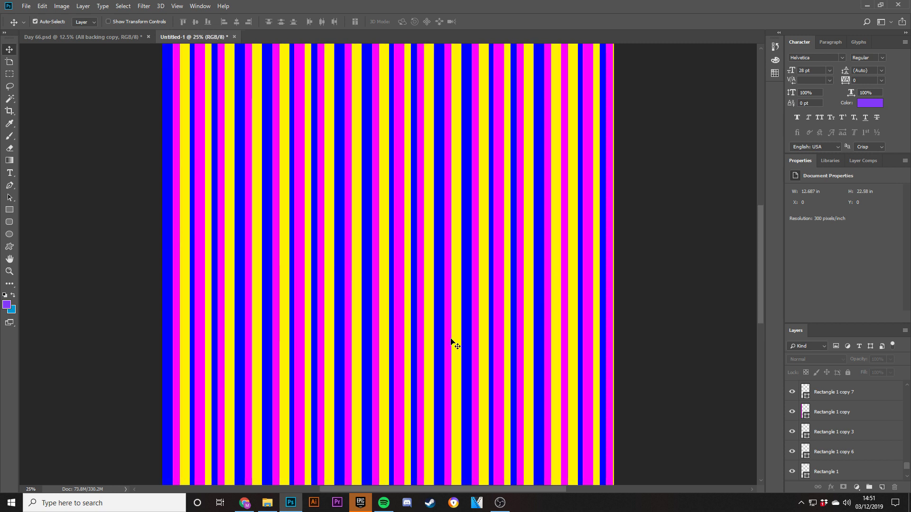
pyautogui.click(166, 230)
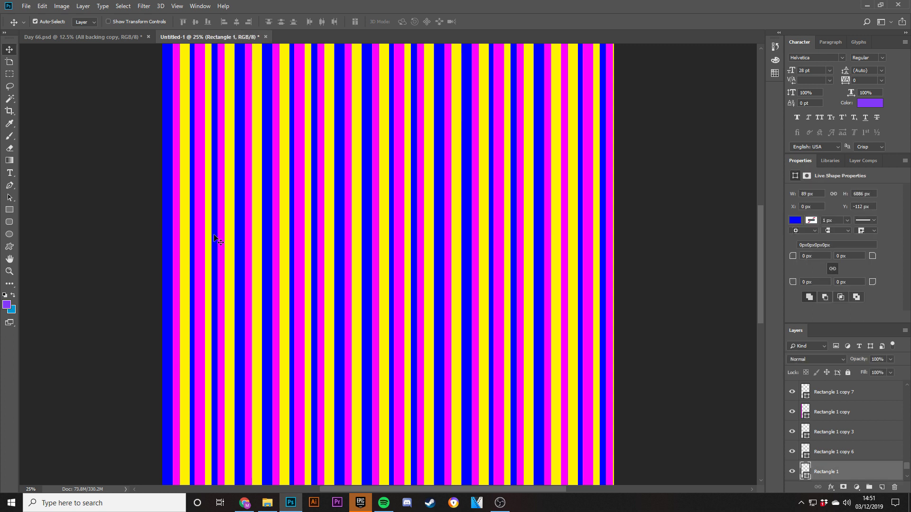
pyautogui.keyDown('shift'); pyautogui.click(200, 231); pyautogui.keyUp('shift')
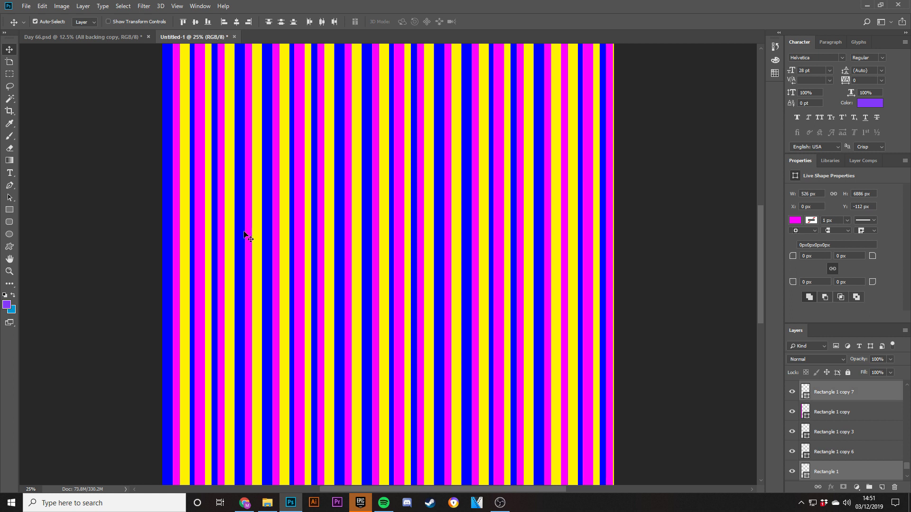
pyautogui.keyDown('shift'); pyautogui.click(241, 229); pyautogui.keyUp('shift')
pyautogui.keyDown('shift'); pyautogui.click(291, 230); pyautogui.keyUp('shift')
pyautogui.keyDown('shift'); pyautogui.click(352, 230); pyautogui.keyUp('shift')
pyautogui.keyDown('shift'); pyautogui.click(446, 236); pyautogui.keyUp('shift')
pyautogui.keyDown('shift'); pyautogui.click(498, 238); pyautogui.keyUp('shift')
pyautogui.keyDown('shift'); pyautogui.click(529, 239); pyautogui.keyUp('shift')
pyautogui.keyDown('shift'); pyautogui.click(589, 237); pyautogui.keyUp('shift')
pyautogui.keyDown('shift'); pyautogui.click(604, 236); pyautogui.keyUp('shift')
# Reorder the selected stripe layers and merge them into one layer, Rectangle 1 copy 12
pyautogui.scroll(3, 843, 415)
pyautogui.scroll(3, 843, 415)
pyautogui.moveTo(843, 413); pyautogui.dragTo(842, 385)
pyautogui.scroll(-3, 838, 401)
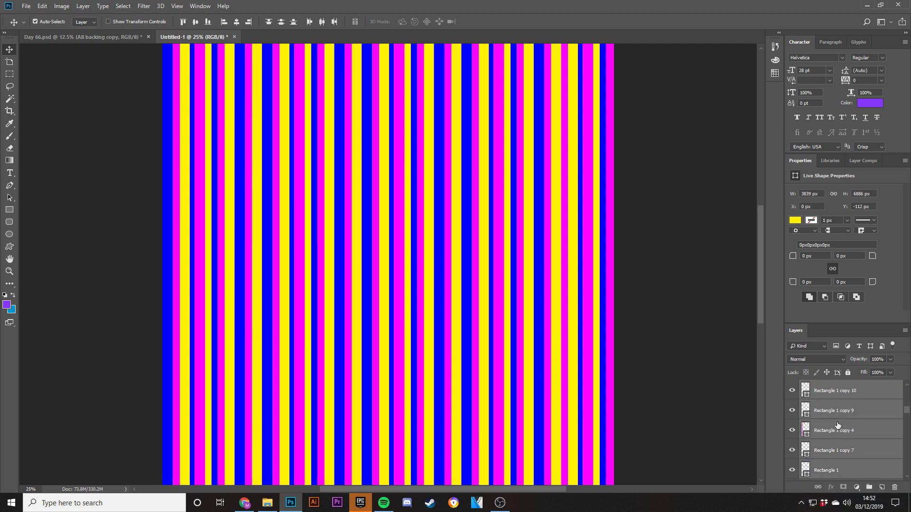
pyautogui.scroll(-2, 838, 426)
pyautogui.rightClick(864, 391)
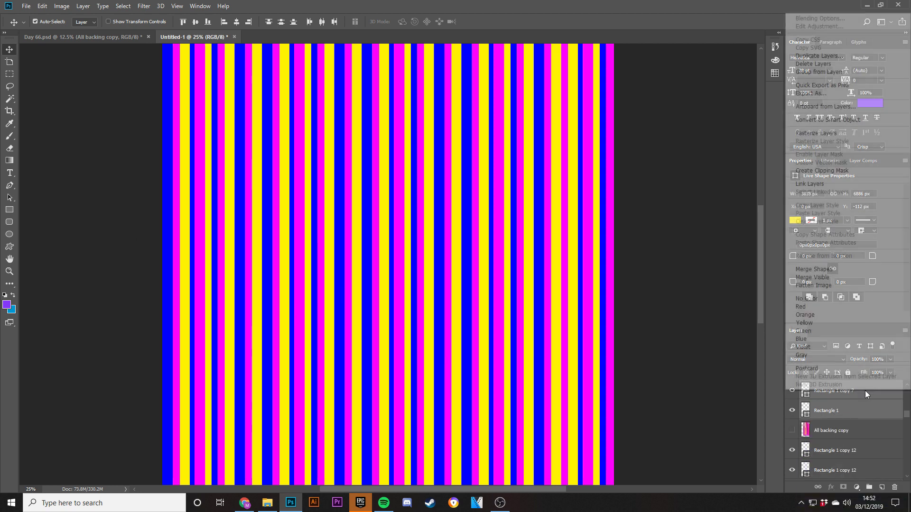
pyautogui.click(821, 269)
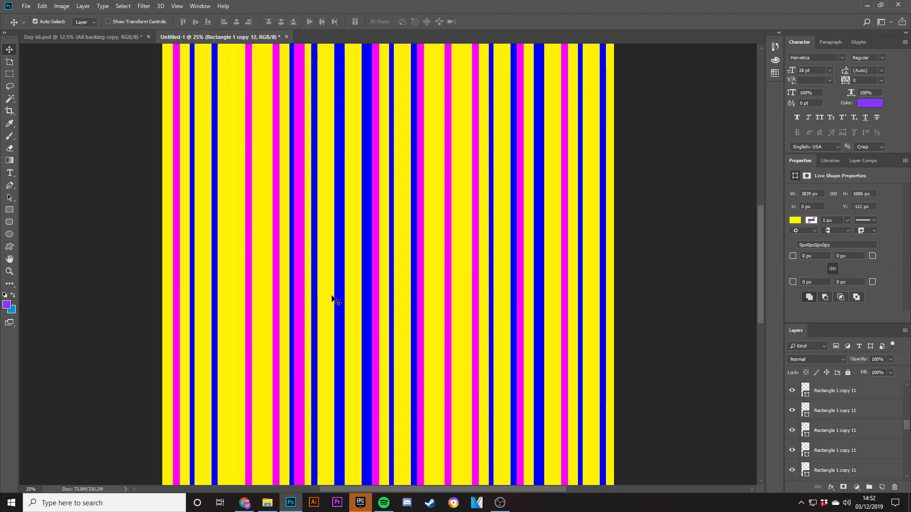
pyautogui.rightClick(842, 393)
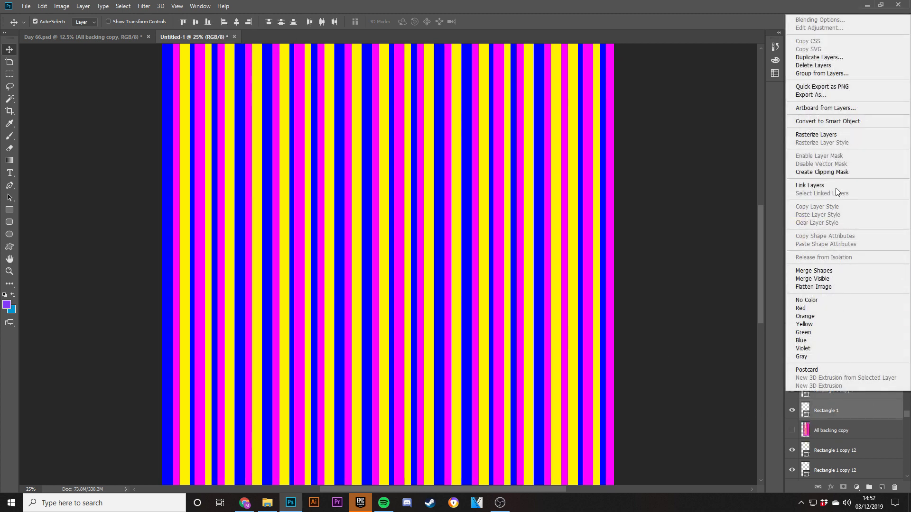
pyautogui.rightClick(840, 390)
pyautogui.click(813, 265)
# Hide the merged Rectangle 1 copy 12 layer to check the merge
pyautogui.hotkey('ctrl', '-')
pyautogui.hotkey('ctrl', '-')
pyautogui.hotkey('ctrl', '-')
pyautogui.hotkey('ctrl', '+')
pyautogui.scroll(5, 807, 418)
pyautogui.click(792, 391)
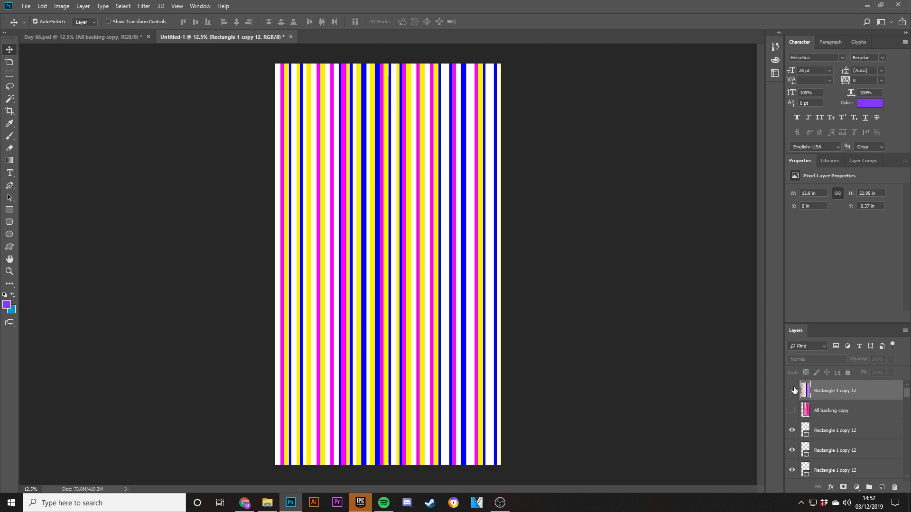
# Make the merged stripe layer visible again
pyautogui.click(792, 391)
pyautogui.click(792, 390)
pyautogui.click(793, 391)
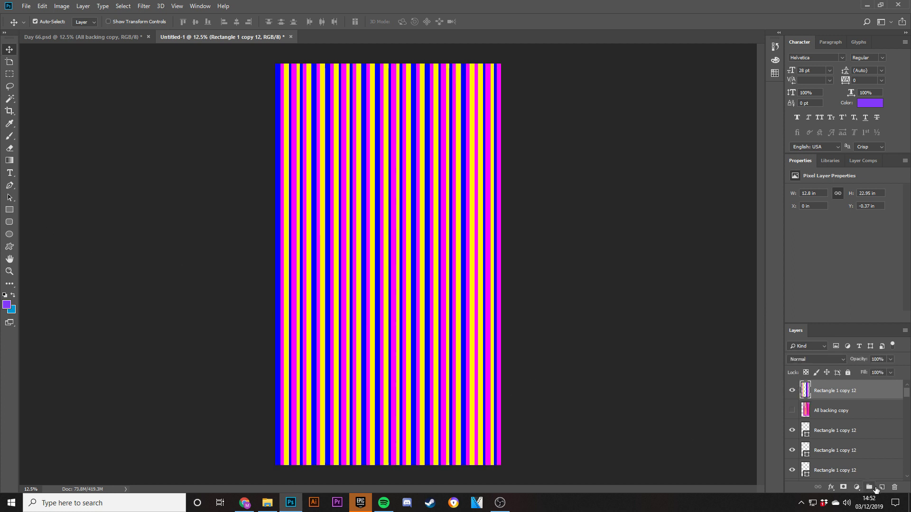
# Add an empty Layer 2 on top and select the Gradient tool
pyautogui.click(881, 488)
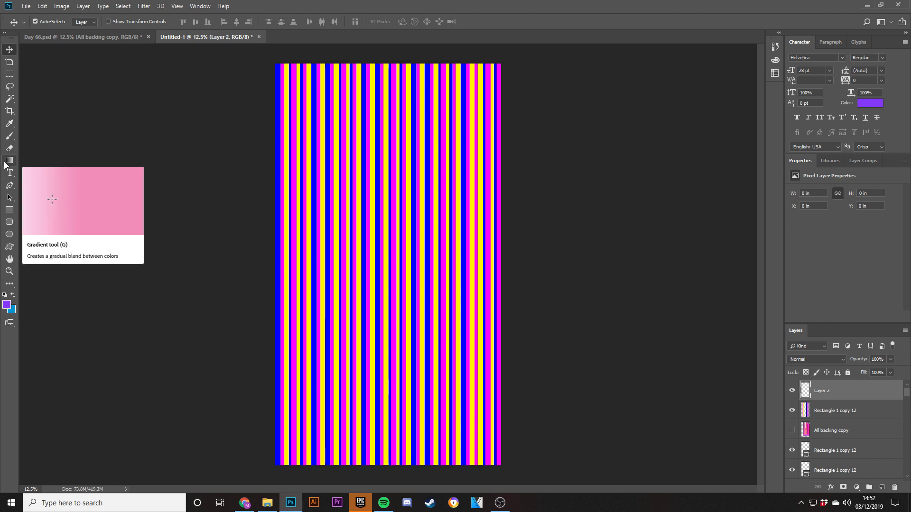
pyautogui.press('g')
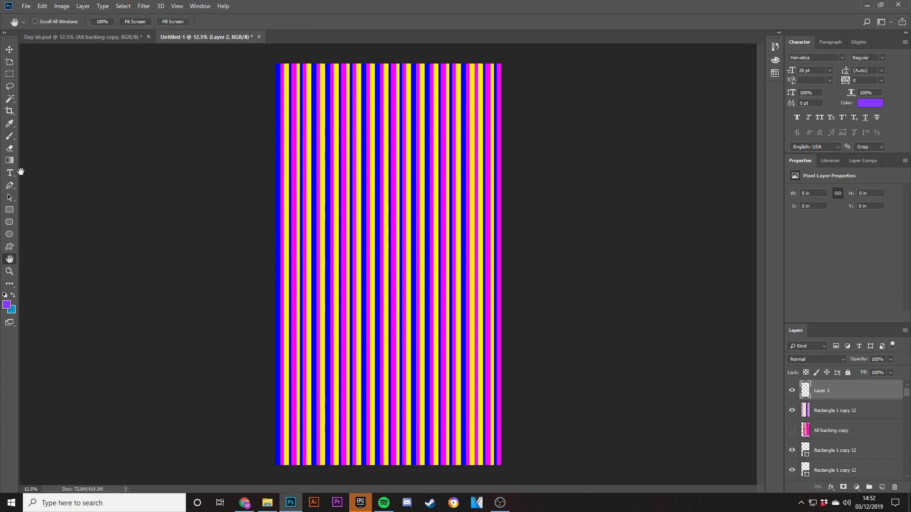
pyautogui.click(200, 6)
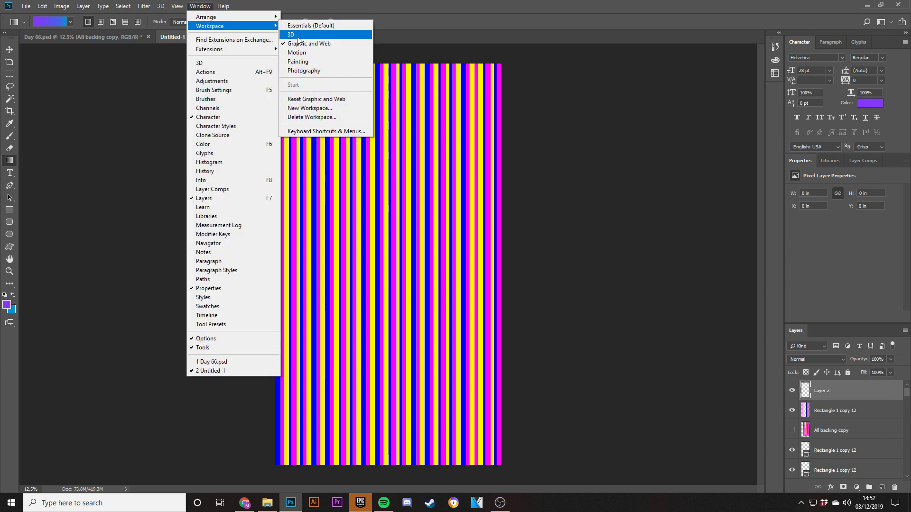
pyautogui.click(136, 134)
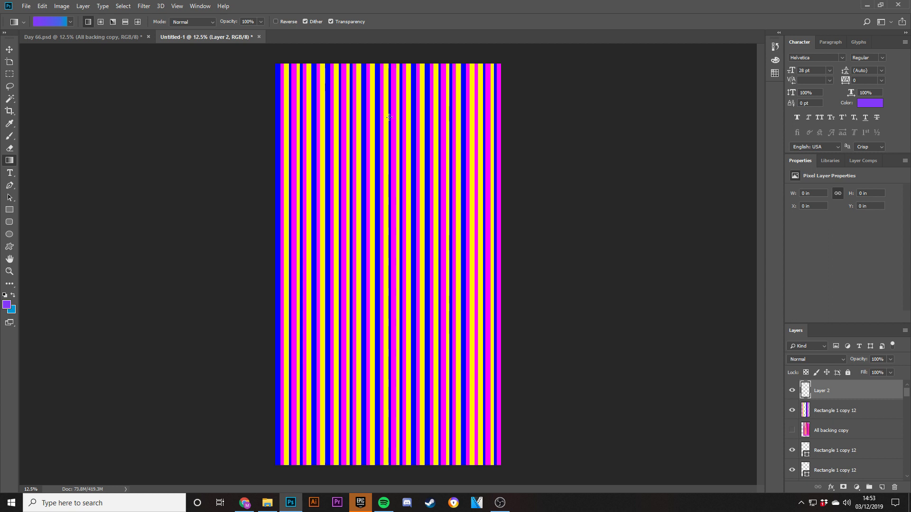
# Clip Layer 2 to the merged stripes below with Create Clipping Mask
pyautogui.rightClick(842, 393)
pyautogui.click(830, 173)
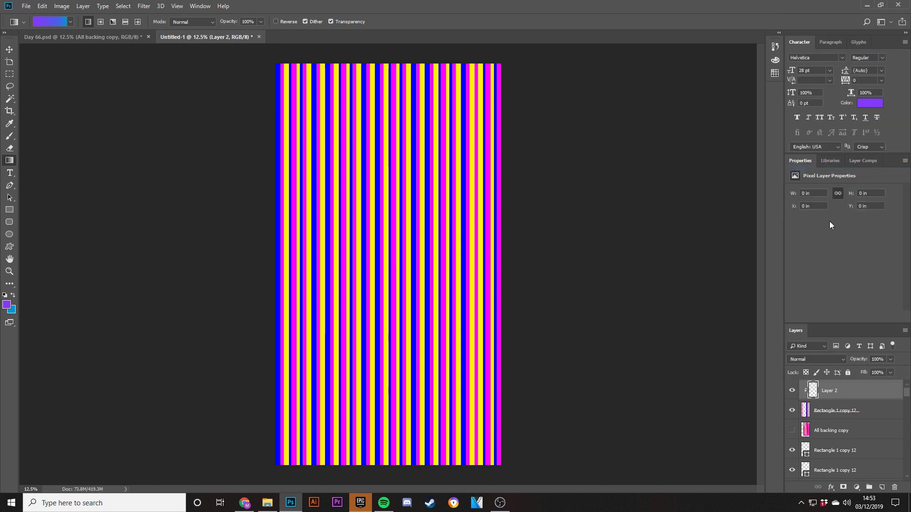
pyautogui.rightClick(849, 392)
pyautogui.click(682, 188)
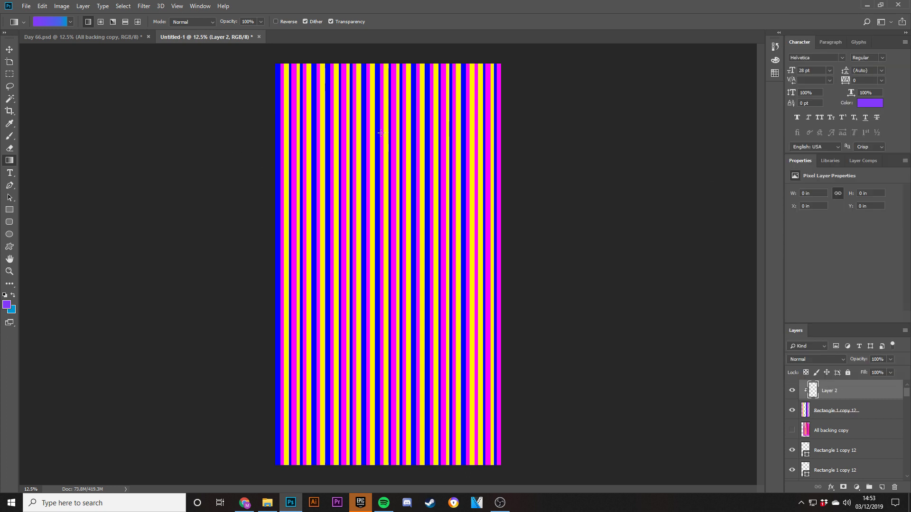
# Drag a top-to-bottom purple-to-teal gradient on Layer 2, redoing it until it looks right
pyautogui.moveTo(365, 71); pyautogui.dragTo(370, 436)
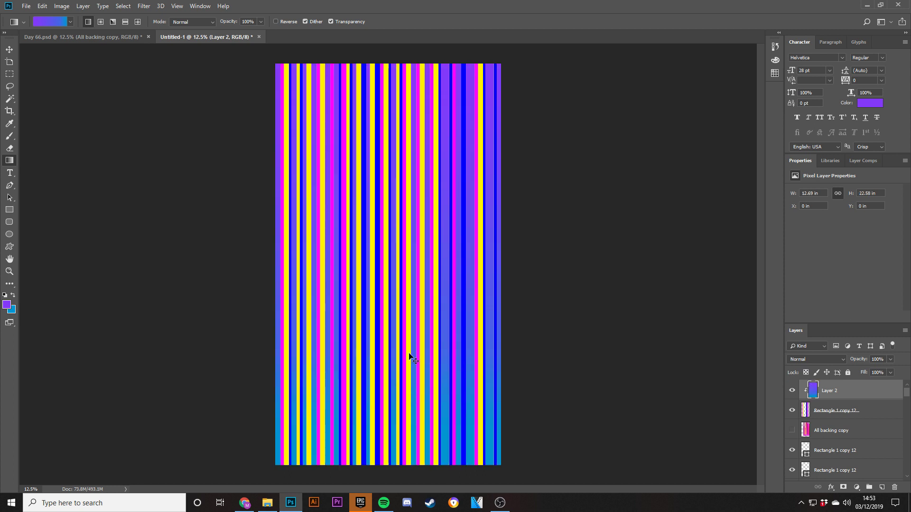
pyautogui.hotkey('ctrl', 'z')
pyautogui.moveTo(410, 161); pyautogui.dragTo(412, 422)
pyautogui.hotkey('ctrl', 'z')
pyautogui.moveTo(404, 169); pyautogui.dragTo(404, 380)
pyautogui.hotkey('ctrl', 'z')
pyautogui.moveTo(390, 175); pyautogui.dragTo(393, 382)
pyautogui.hotkey('ctrl', 'z')
pyautogui.moveTo(377, 162); pyautogui.dragTo(400, 442)
pyautogui.scroll(-2, 825, 434)
pyautogui.click(835, 390)
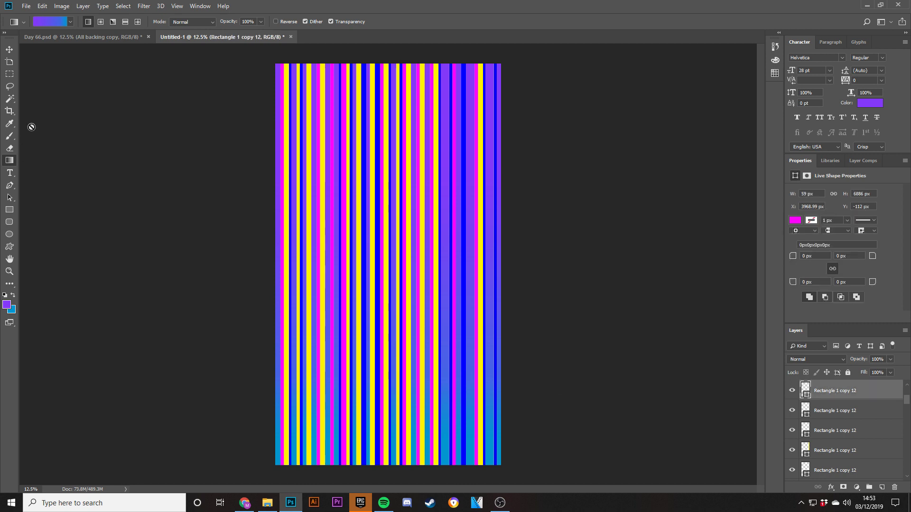
# With the Move tool, pick twelve yellow, magenta and blue stripes on the canvas
pyautogui.click(9, 50)
pyautogui.hotkey('ctrl', '+')
pyautogui.hotkey('ctrl', '+')
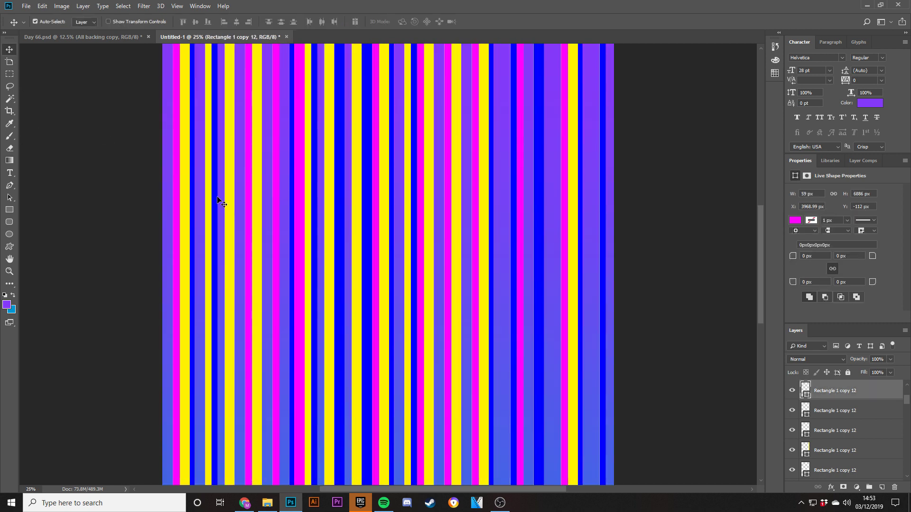
pyautogui.click(186, 197)
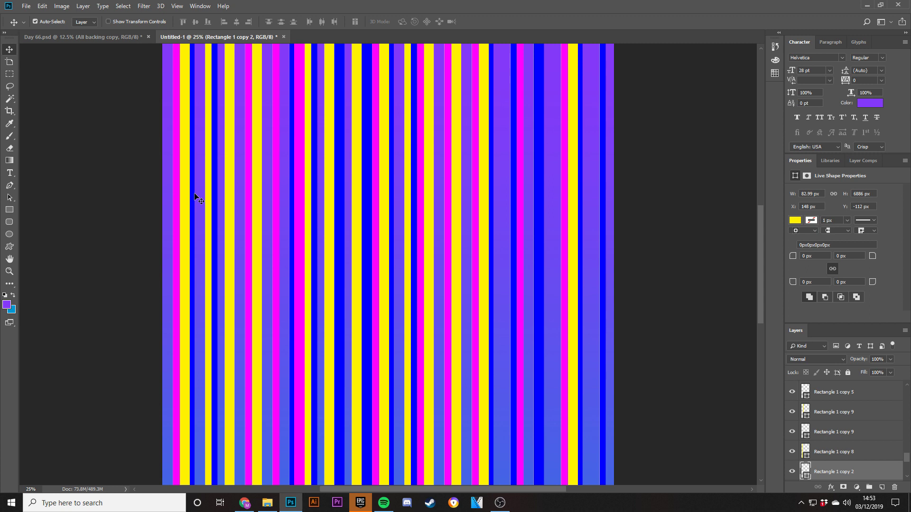
pyautogui.keyDown('shift'); pyautogui.click(214, 197); pyautogui.keyUp('shift')
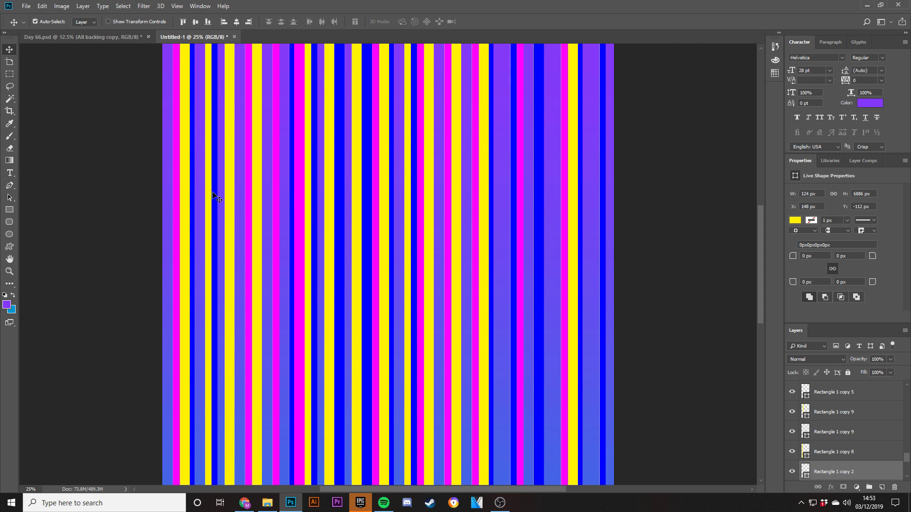
pyautogui.keyDown('shift'); pyautogui.click(274, 190); pyautogui.keyUp('shift')
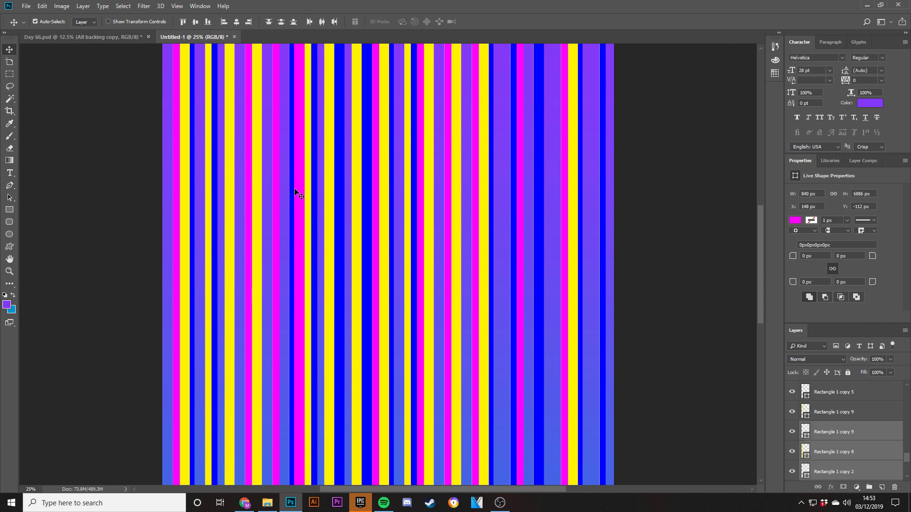
pyautogui.keyDown('shift'); pyautogui.click(329, 194); pyautogui.keyUp('shift')
pyautogui.keyDown('shift'); pyautogui.click(370, 194); pyautogui.keyUp('shift')
pyautogui.keyDown('shift'); pyautogui.click(388, 194); pyautogui.keyUp('shift')
pyautogui.keyDown('shift'); pyautogui.click(450, 197); pyautogui.keyUp('shift')
pyautogui.keyDown('shift'); pyautogui.click(458, 197); pyautogui.keyUp('shift')
pyautogui.keyDown('shift'); pyautogui.click(475, 198); pyautogui.keyUp('shift')
pyautogui.keyDown('shift'); pyautogui.click(494, 198); pyautogui.keyUp('shift')
pyautogui.keyDown('shift'); pyautogui.click(539, 197); pyautogui.keyUp('shift')
pyautogui.keyDown('shift'); pyautogui.click(567, 199); pyautogui.keyUp('shift')
# Move the chosen stripe layers to the top, rasterize them, and merge into one layer
pyautogui.scroll(2, 840, 422)
pyautogui.scroll(10, 840, 422)
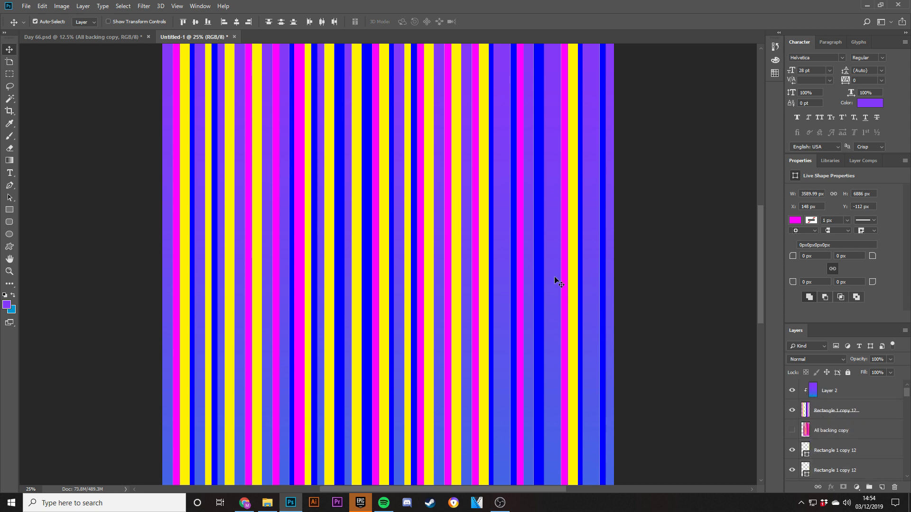
pyautogui.scroll(-3, 849, 450)
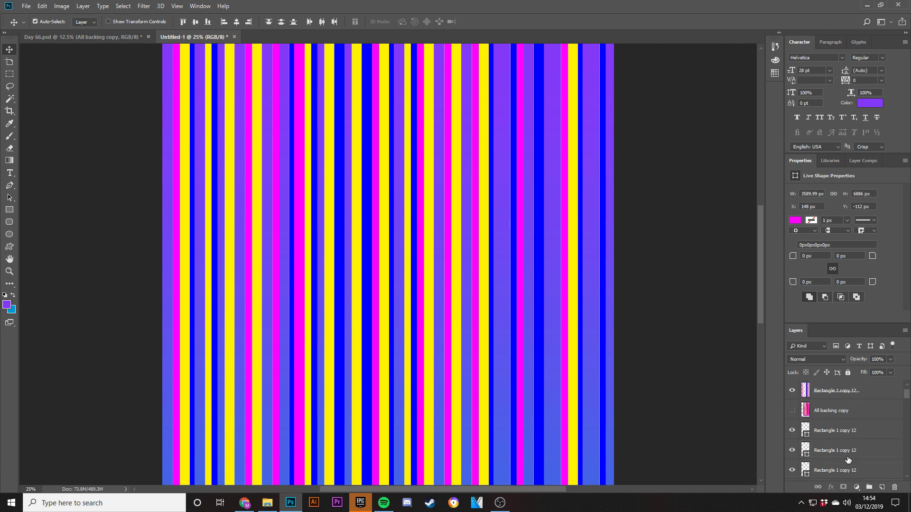
pyautogui.moveTo(844, 431); pyautogui.dragTo(842, 390)
pyautogui.rightClick(842, 390)
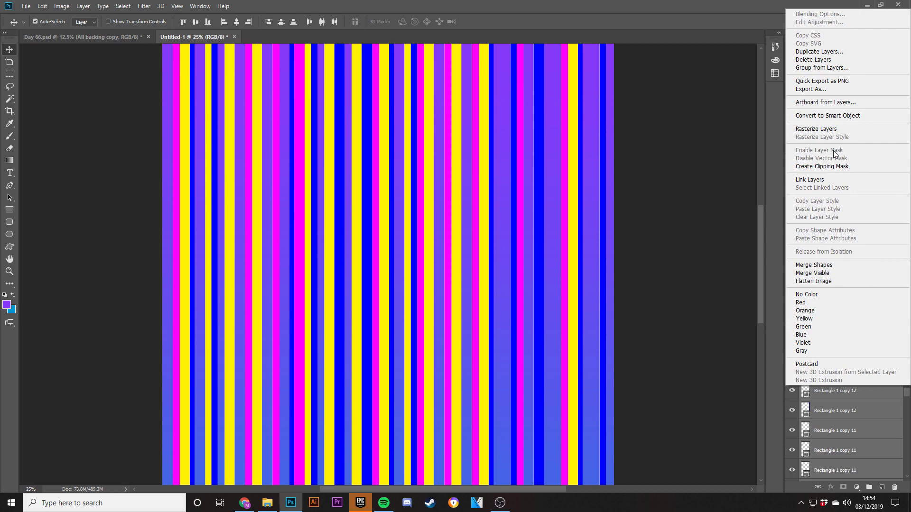
pyautogui.click(817, 129)
pyautogui.rightClick(849, 393)
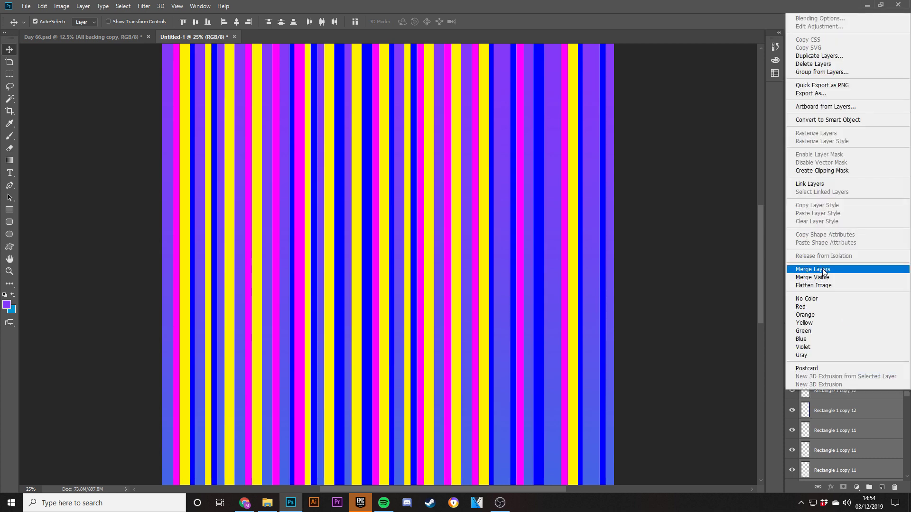
pyautogui.click(812, 269)
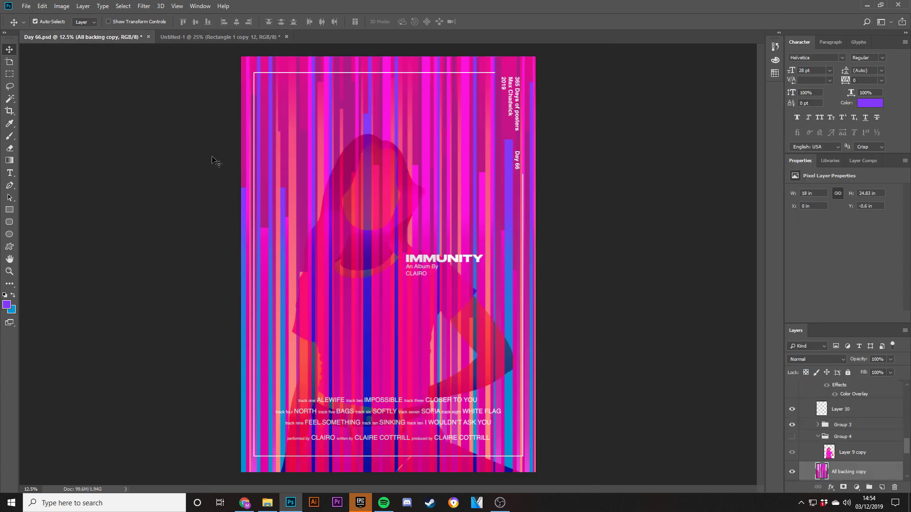
# Eyedrop a pink-red and a magenta from the Day 66 poster as gradient colours
pyautogui.click(83, 37)
pyautogui.click(10, 123)
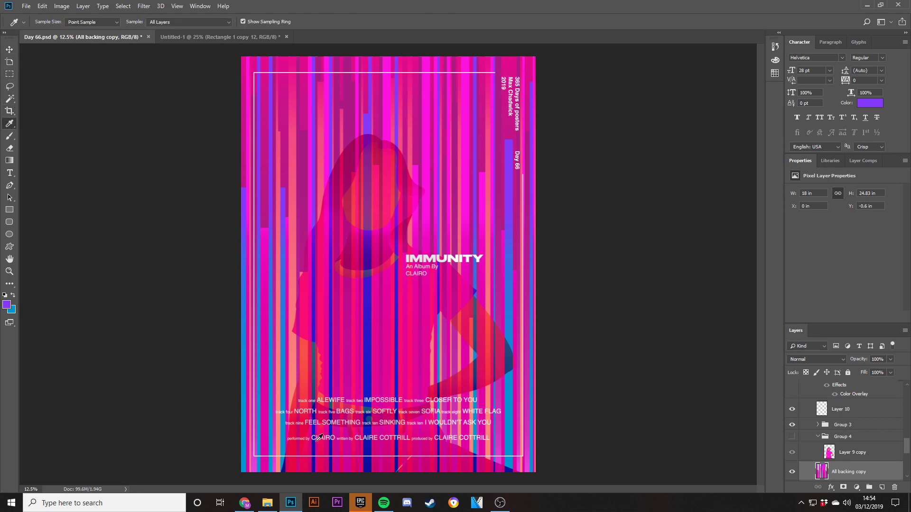
pyautogui.click(357, 466)
pyautogui.click(13, 295)
pyautogui.click(364, 54)
# In Untitled-1, add Layer 3 above the merged stripes and clip it to them
pyautogui.click(209, 36)
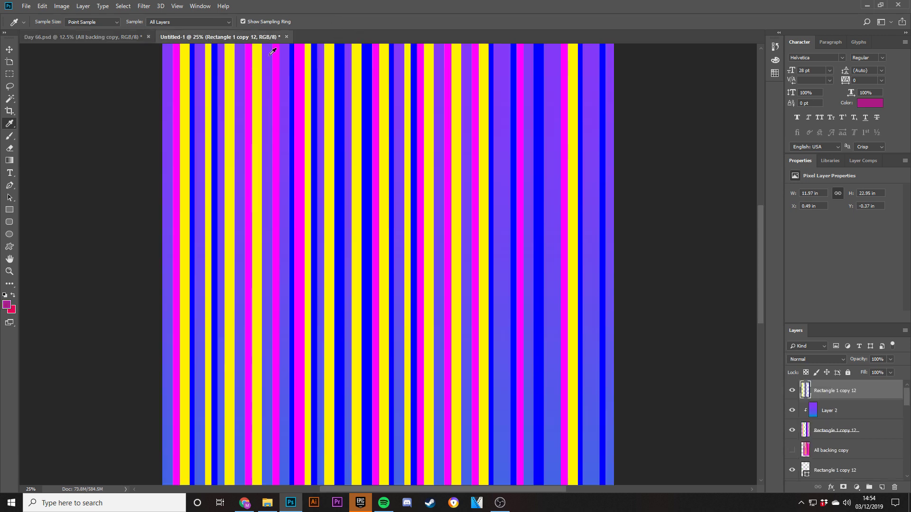
pyautogui.click(9, 161)
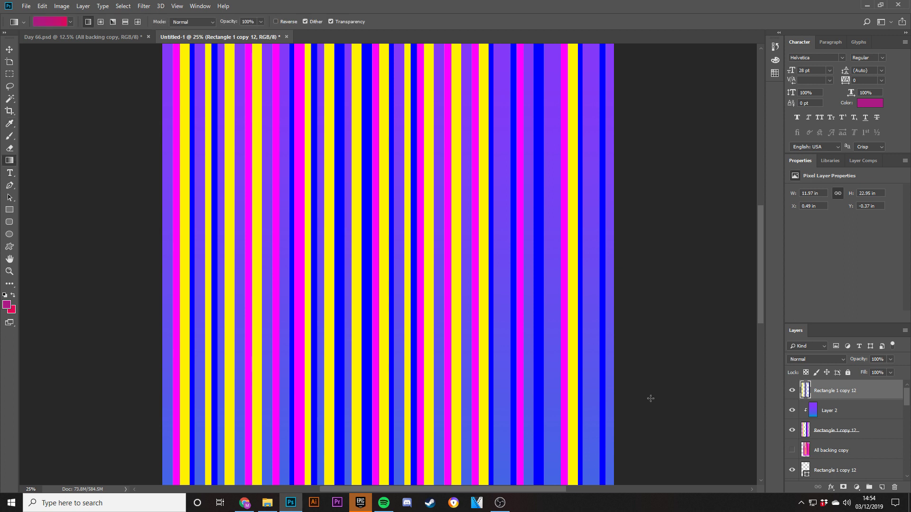
pyautogui.click(881, 487)
pyautogui.rightClick(853, 397)
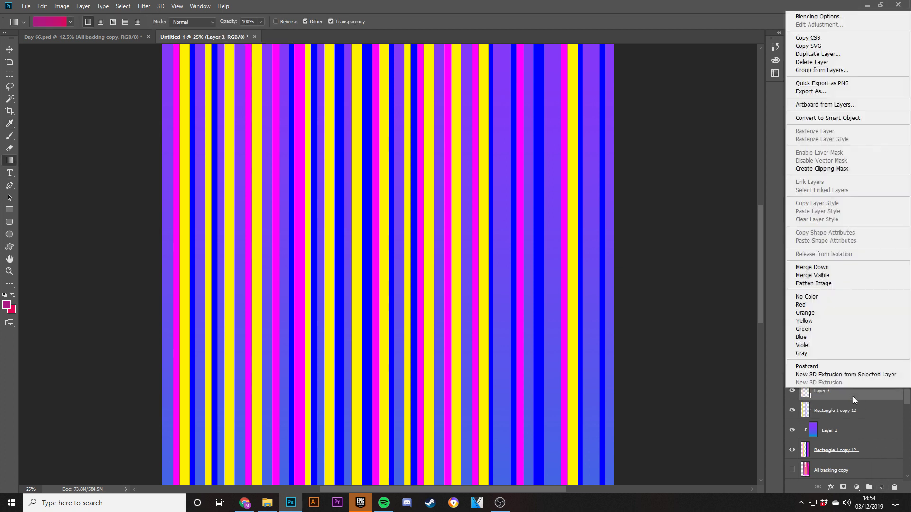
pyautogui.click(828, 169)
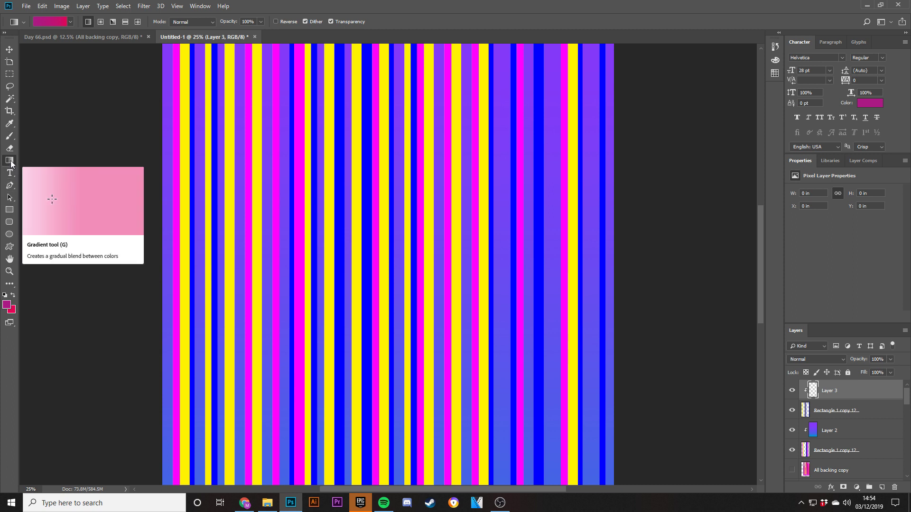
# Drag a vertical magenta-to-red gradient down the stripes on Layer 3, redoing it once
pyautogui.hotkey('ctrl', '-')
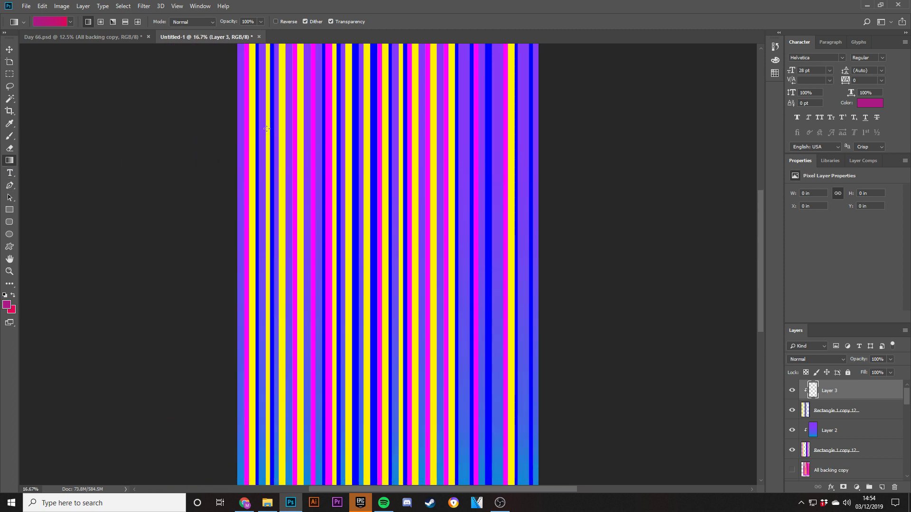
pyautogui.hotkey('ctrl', '-')
pyautogui.moveTo(353, 125); pyautogui.dragTo(372, 510)
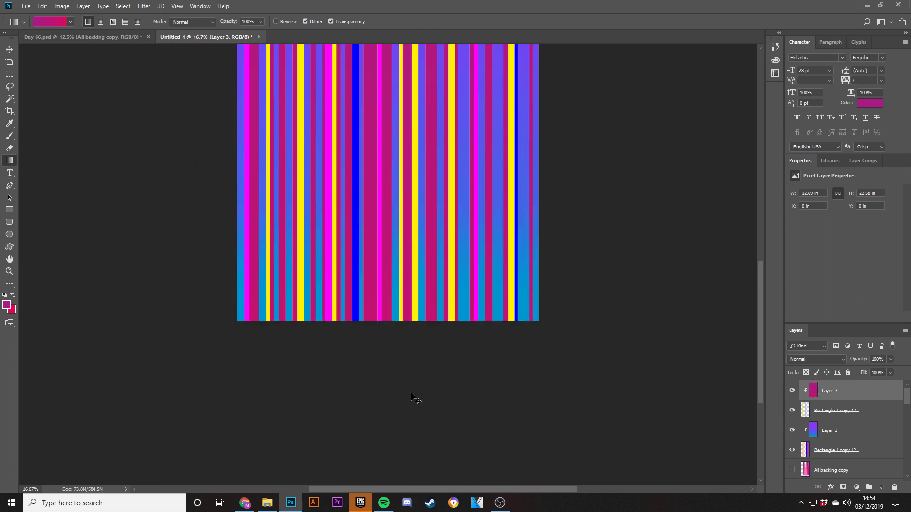
pyautogui.hotkey('ctrl', 'z')
pyautogui.moveTo(371, 101); pyautogui.dragTo(376, 325)
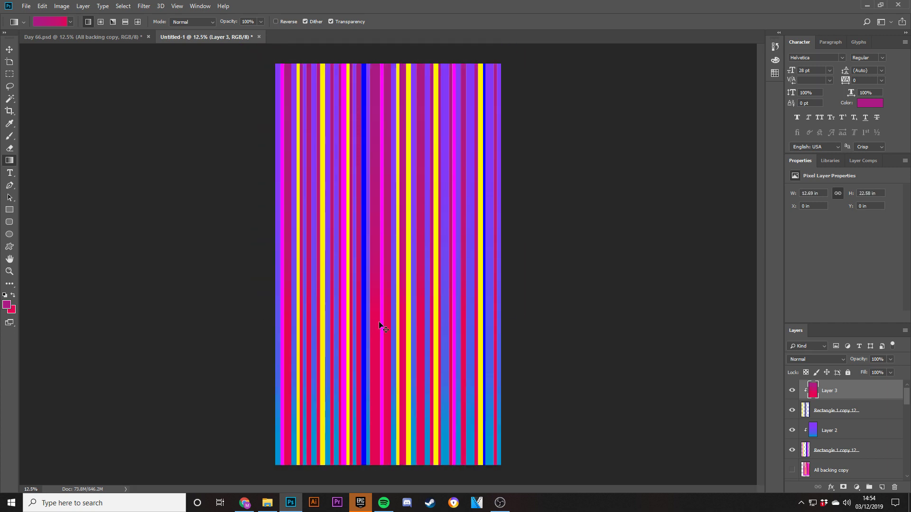
pyautogui.click(93, 40)
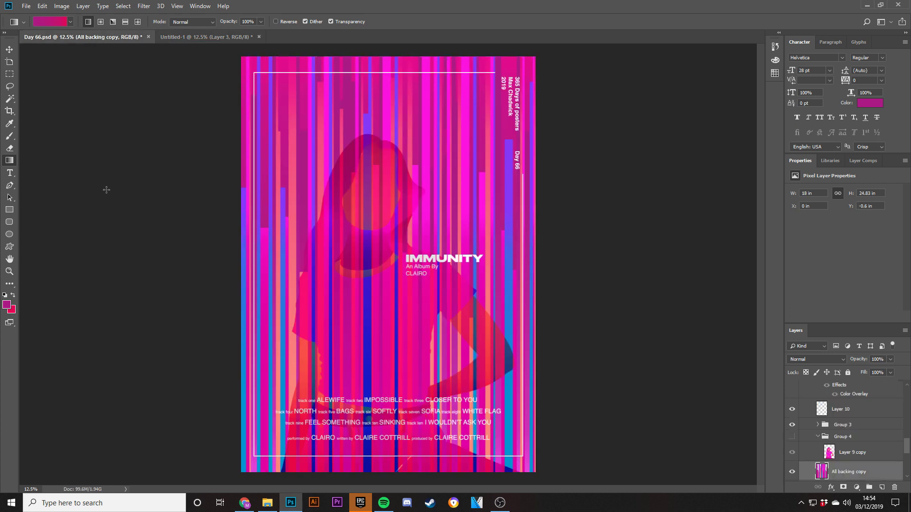
# Eyedrop hot pink, salmon and a deeper pink from the Day 66 poster, then return to Untitled-1
pyautogui.click(166, 41)
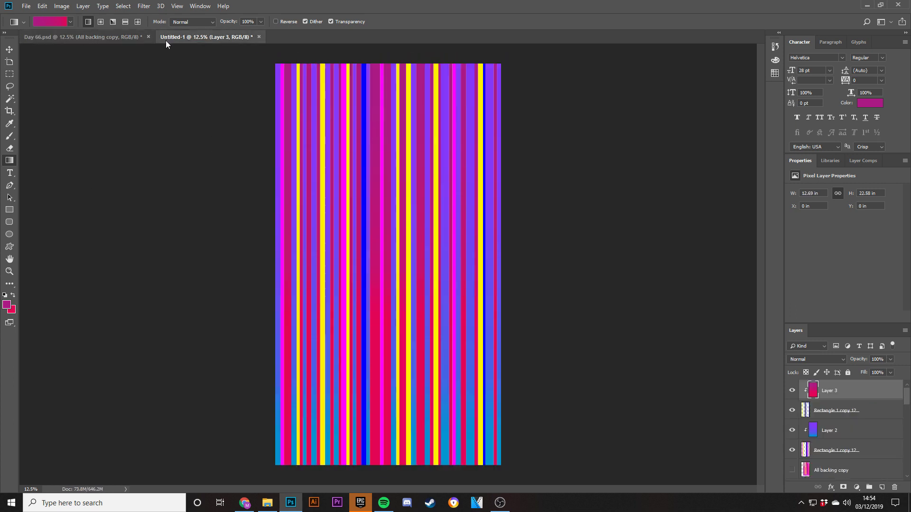
pyautogui.click(58, 38)
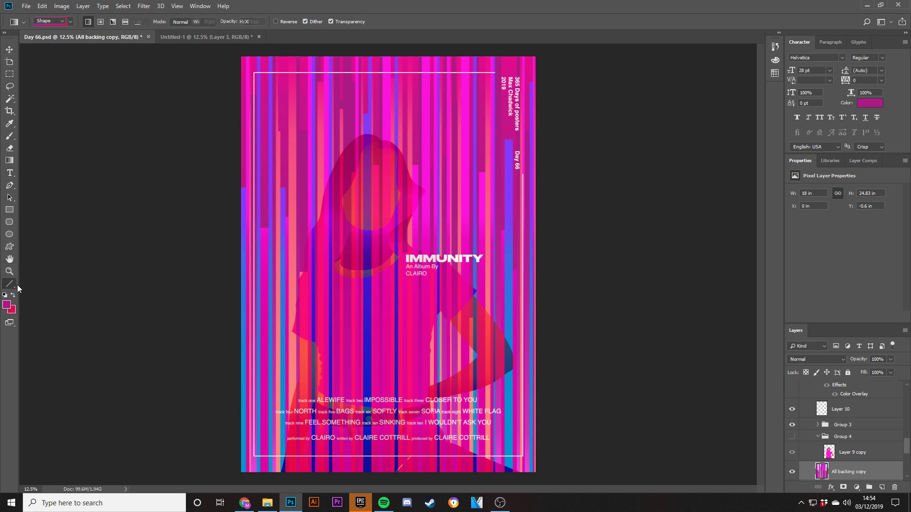
pyautogui.press('i')
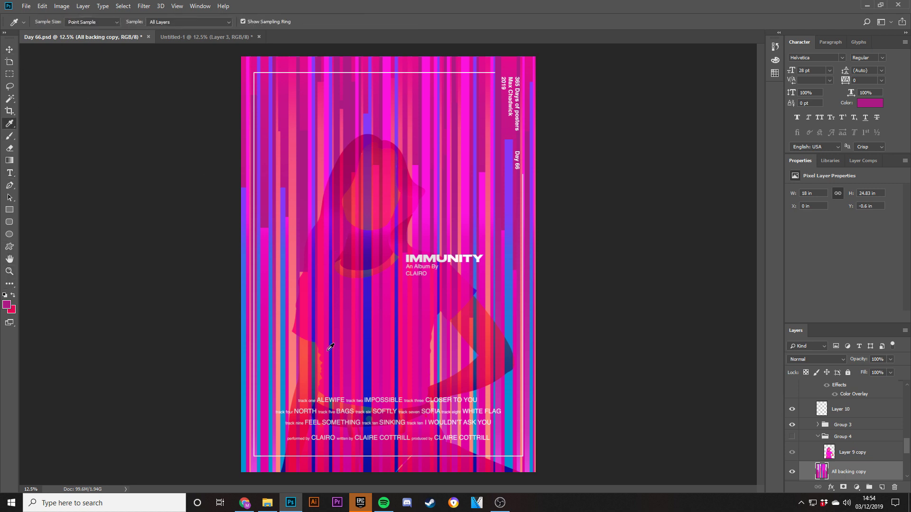
pyautogui.click(279, 467)
pyautogui.click(12, 296)
pyautogui.click(294, 56)
pyautogui.click(294, 59)
pyautogui.click(294, 393)
pyautogui.click(13, 297)
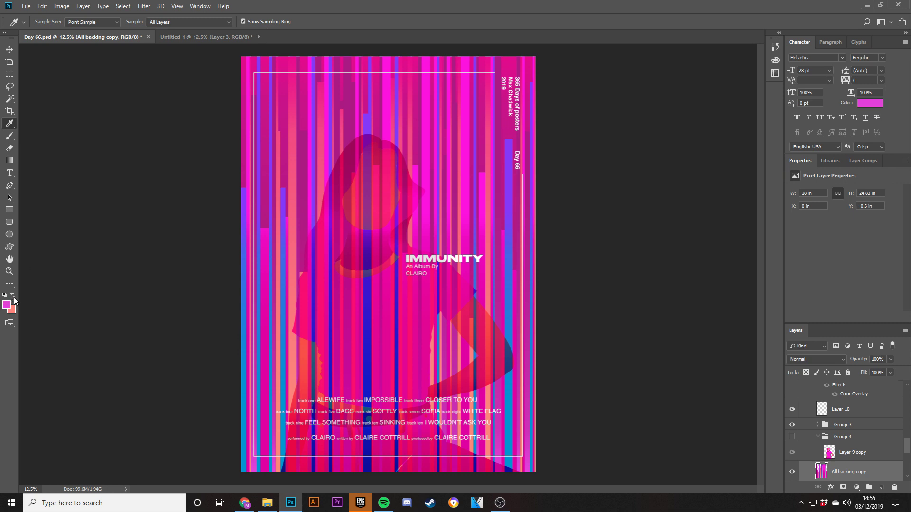
pyautogui.click(293, 57)
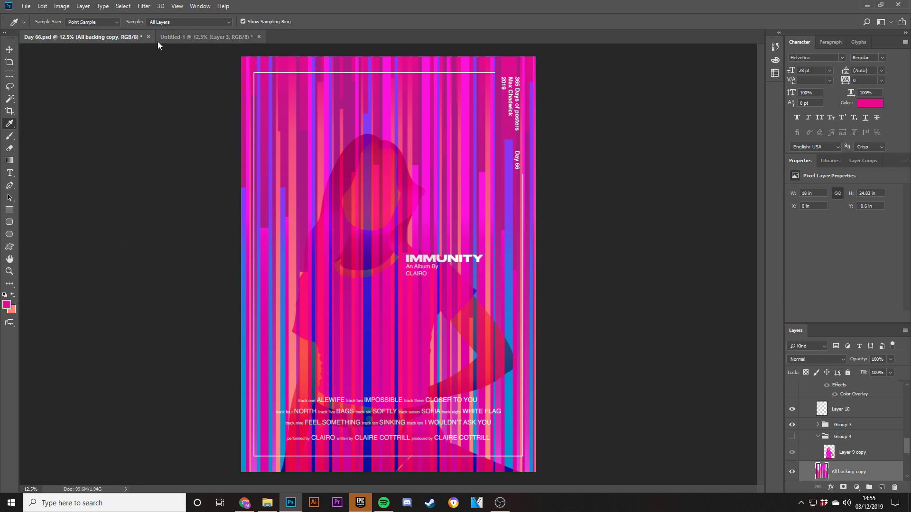
pyautogui.click(180, 37)
pyautogui.click(9, 49)
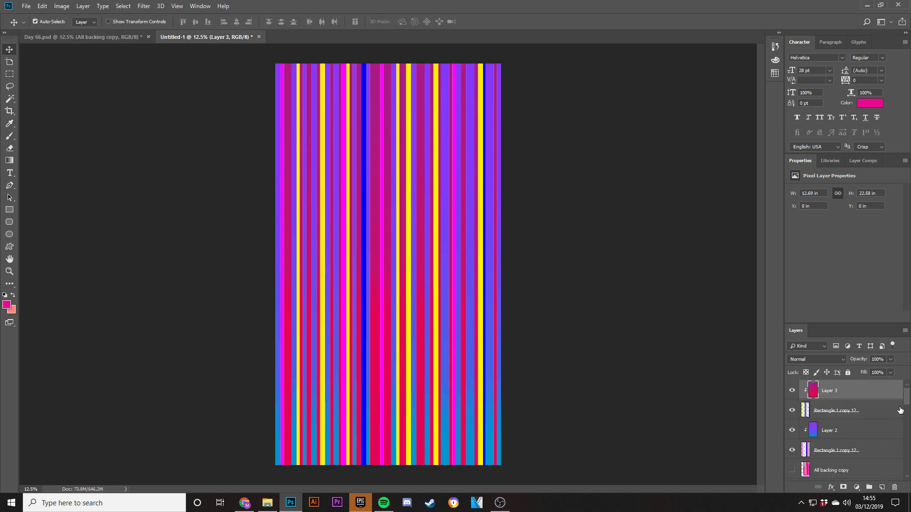
# Select the stripe shape layers from Rectangle 1 copy 12, rasterize and merge them into one
pyautogui.scroll(-3, 821, 432)
pyautogui.scroll(2, 825, 434)
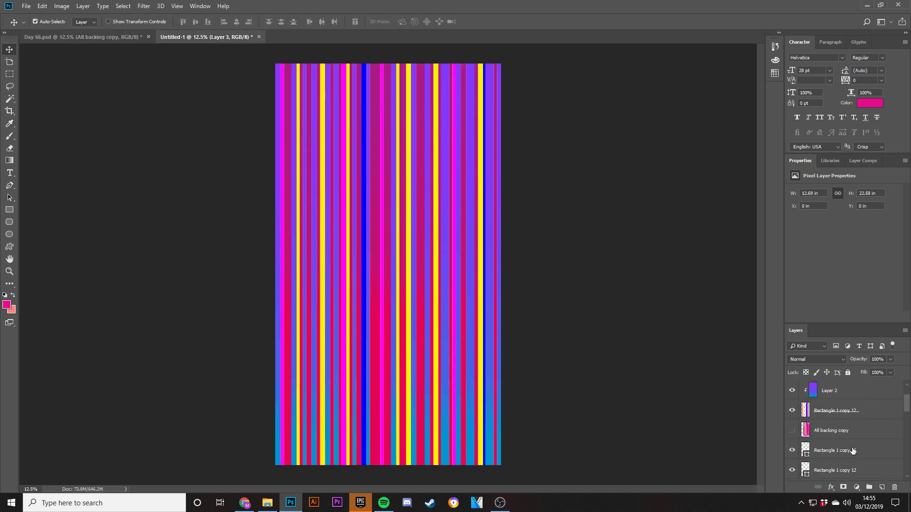
pyautogui.click(835, 450)
pyautogui.scroll(-5, 854, 454)
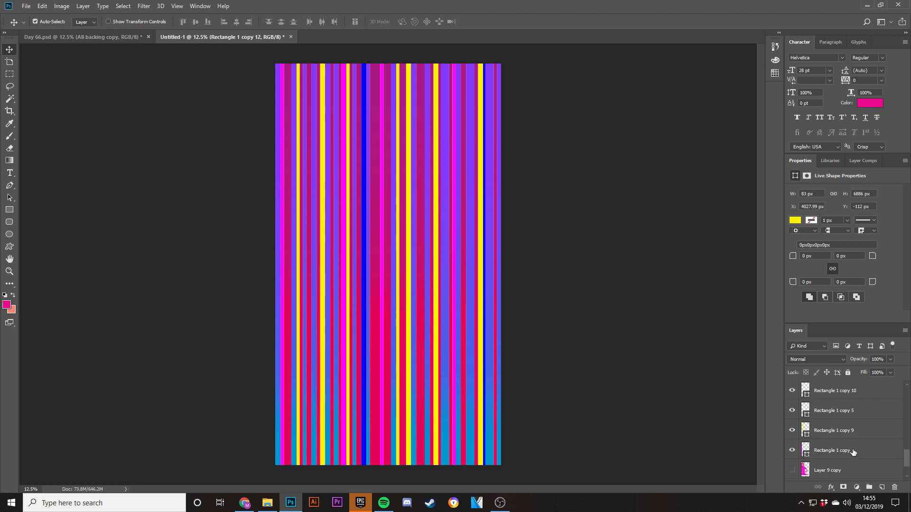
pyautogui.keyDown('shift'); pyautogui.click(853, 451); pyautogui.keyUp('shift')
pyautogui.rightClick(856, 443)
pyautogui.click(845, 320)
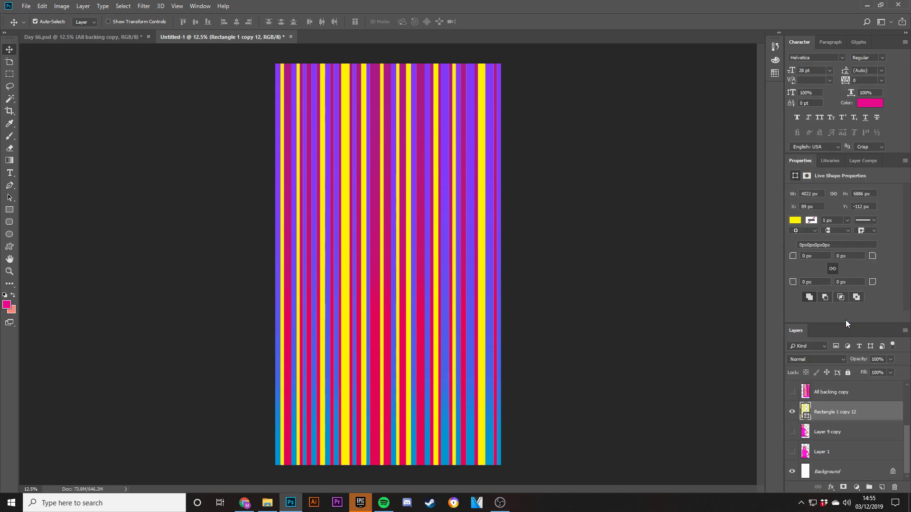
pyautogui.hotkey('ctrl', 'z')
pyautogui.rightClick(844, 422)
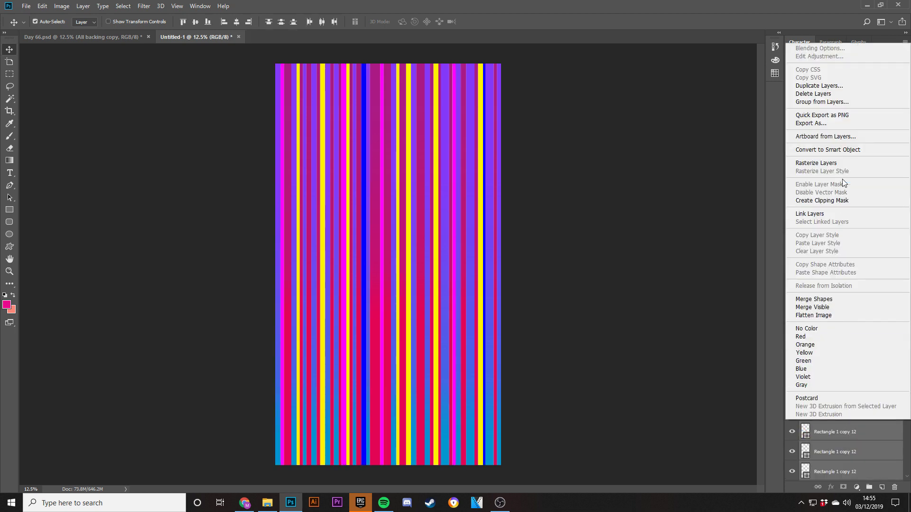
pyautogui.click(846, 163)
pyautogui.rightClick(861, 408)
pyautogui.click(783, 287)
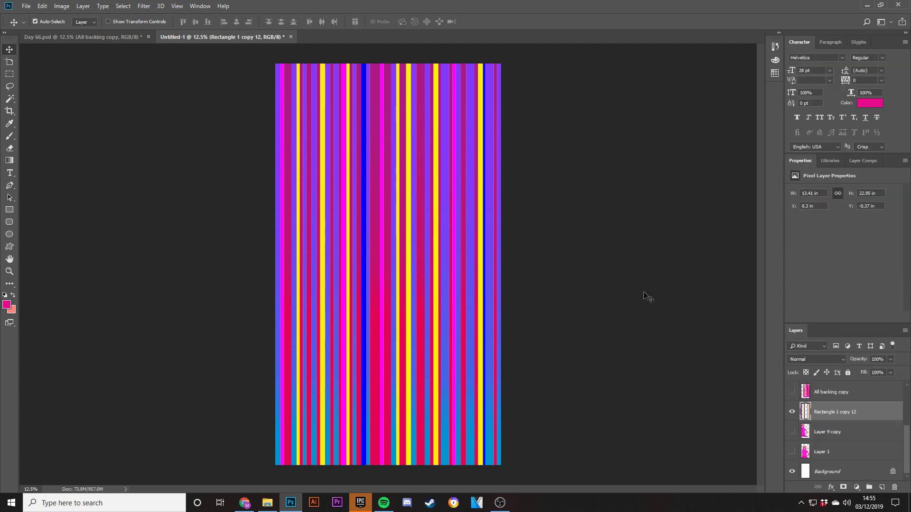
# Tint the merged stripes with a vertical gradient from salmon at the top to hot pink
pyautogui.click(10, 160)
pyautogui.moveTo(387, 78); pyautogui.dragTo(375, 434)
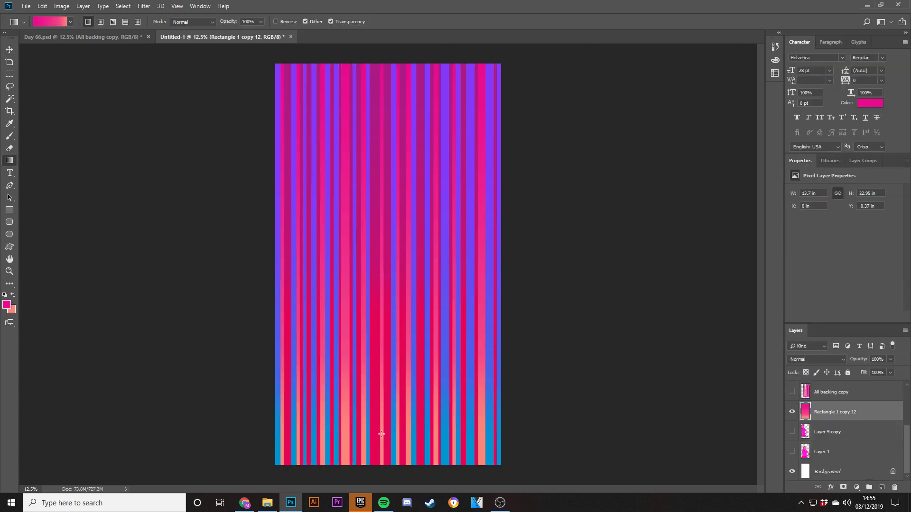
pyautogui.hotkey('ctrl', '-')
pyautogui.hotkey('ctrl', '-')
pyautogui.hotkey('ctrl', '-')
pyautogui.hotkey('ctrl', '+')
pyautogui.hotkey('ctrl', '+')
pyautogui.hotkey('ctrl', '+')
pyautogui.hotkey('ctrl', '+')
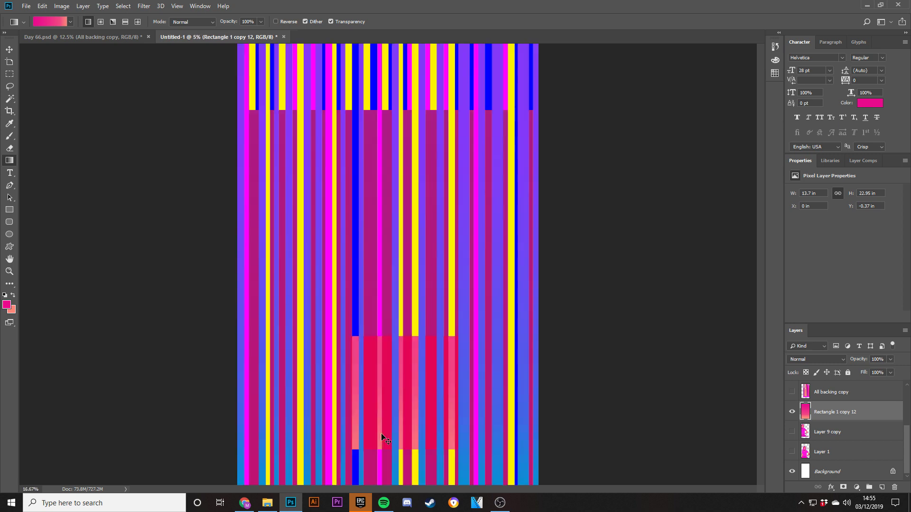
pyautogui.hotkey('ctrl', '+')
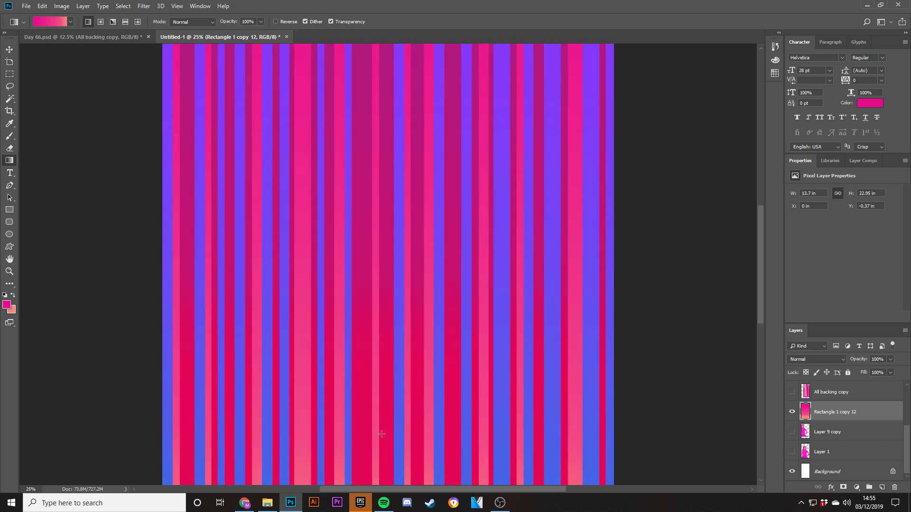
pyautogui.hotkey('ctrl', '-')
pyautogui.hotkey('ctrl', '-')
pyautogui.moveTo(417, 420); pyautogui.dragTo(401, 150)
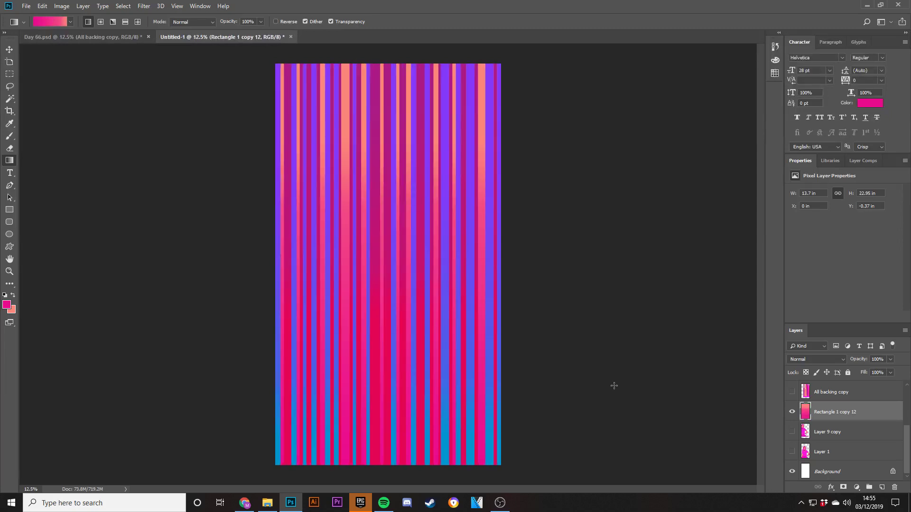
pyautogui.click(791, 432)
pyautogui.click(115, 37)
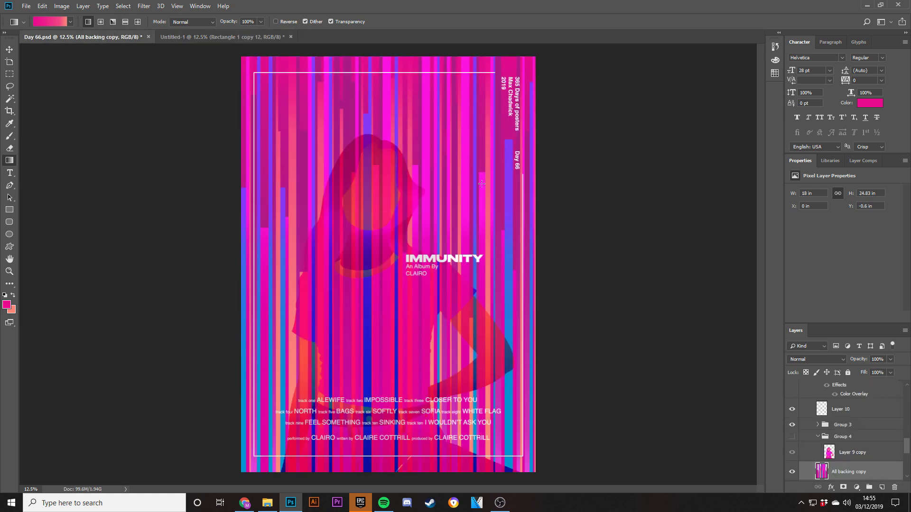
# Drag the Layer 9 copy silhouette into Untitled-1 and stack it above the stripes
pyautogui.press('v')
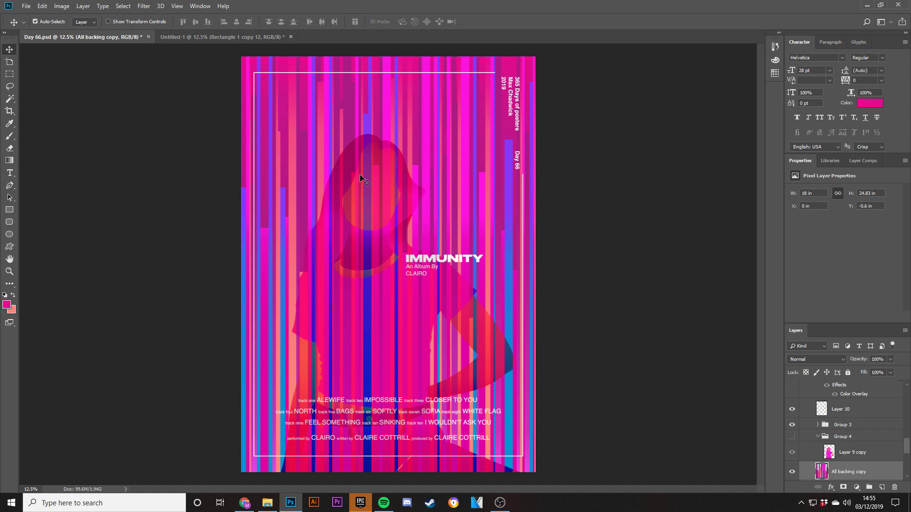
pyautogui.scroll(-3, 849, 450)
pyautogui.scroll(3, 856, 464)
pyautogui.moveTo(854, 453); pyautogui.dragTo(631, 314)
pyautogui.click(792, 432)
pyautogui.moveTo(831, 433); pyautogui.dragTo(843, 384)
# Scale the silhouette to about 96.6% and shift it lower over the stripes
pyautogui.hotkey('ctrl', 't')
pyautogui.moveTo(366, 228); pyautogui.dragTo(413, 267)
pyautogui.press('Return')
pyautogui.hotkey('ctrl', '-')
pyautogui.hotkey('ctrl', '-')
pyautogui.hotkey('ctrl', '-')
pyautogui.hotkey('ctrl', '-')
pyautogui.hotkey('ctrl', '+')
pyautogui.hotkey('ctrl', '+')
pyautogui.hotkey('ctrl', '+')
pyautogui.hotkey('ctrl', '+')
pyautogui.hotkey('ctrl', 't')
pyautogui.moveTo(514, 128); pyautogui.dragTo(509, 133)
pyautogui.moveTo(442, 216)
pyautogui.mouseDown()
pyautogui.moveTo(448, 227)
pyautogui.moveTo(445, 219)
pyautogui.mouseUp()
pyautogui.press('Return')
pyautogui.click(10, 110)
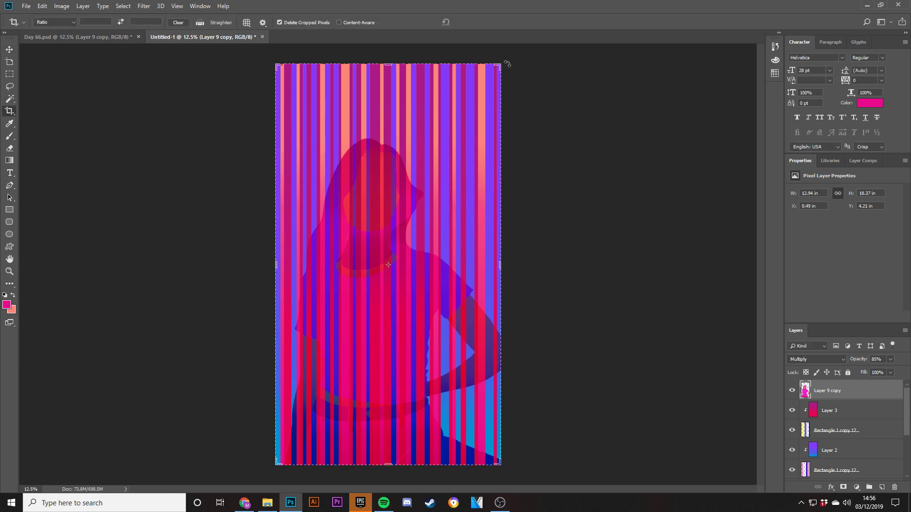
# Crop the stripe canvas by lowering its top edge to poster proportions
pyautogui.moveTo(386, 66)
pyautogui.mouseDown()
pyautogui.moveTo(393, 94)
pyautogui.moveTo(393, 81)
pyautogui.mouseUp()
pyautogui.press('Return')
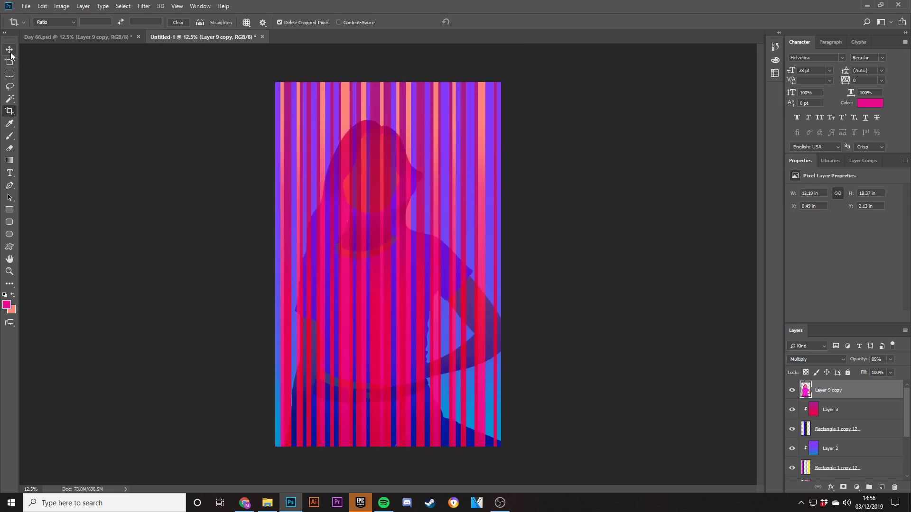
pyautogui.press('v')
pyautogui.hotkey('ctrl', '-')
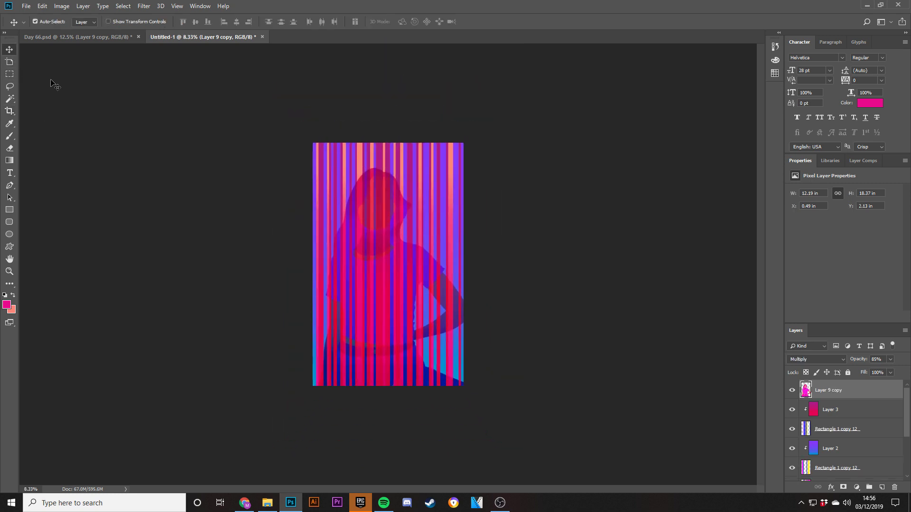
# Scale the pink figure down to about 89%, then bring up the Day 66.psd poster
pyautogui.hotkey('ctrl', 't')
pyautogui.moveTo(464, 167); pyautogui.dragTo(413, 230)
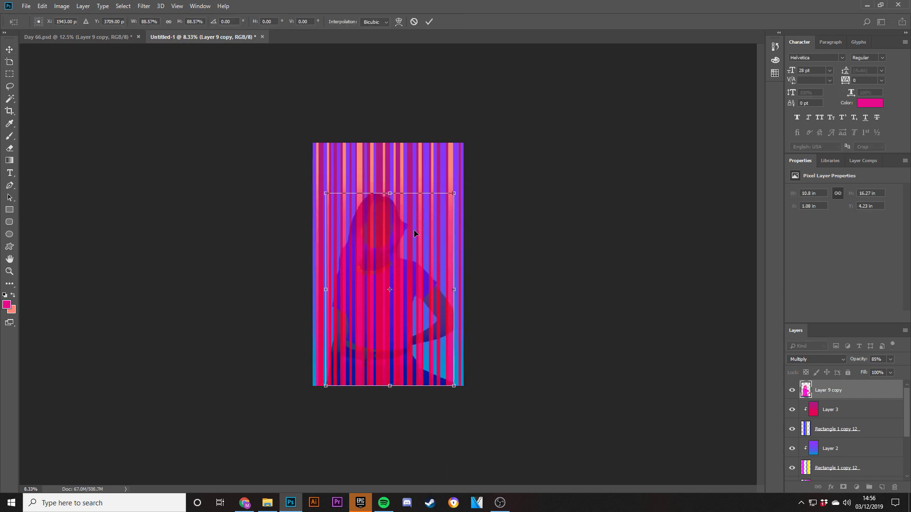
pyautogui.press('Return')
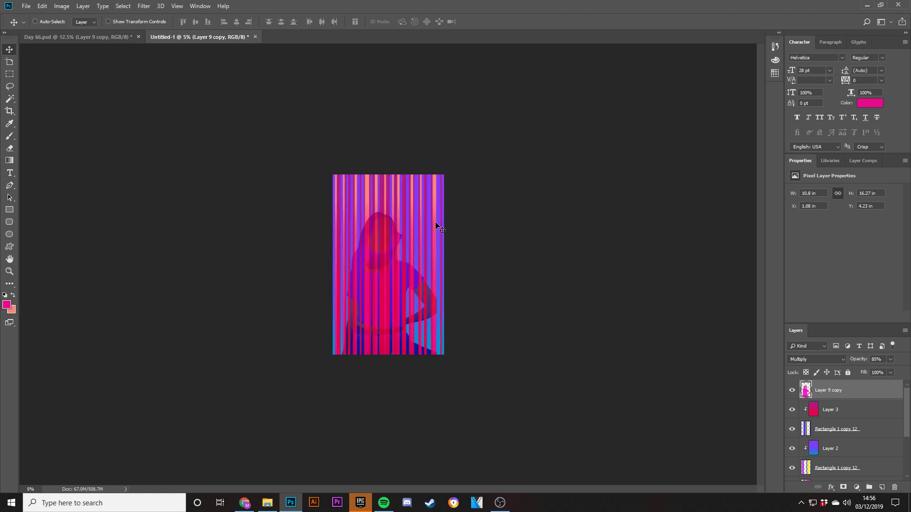
pyautogui.hotkey('ctrl', '+')
pyautogui.hotkey('ctrl', '+')
pyautogui.hotkey('ctrl', '+')
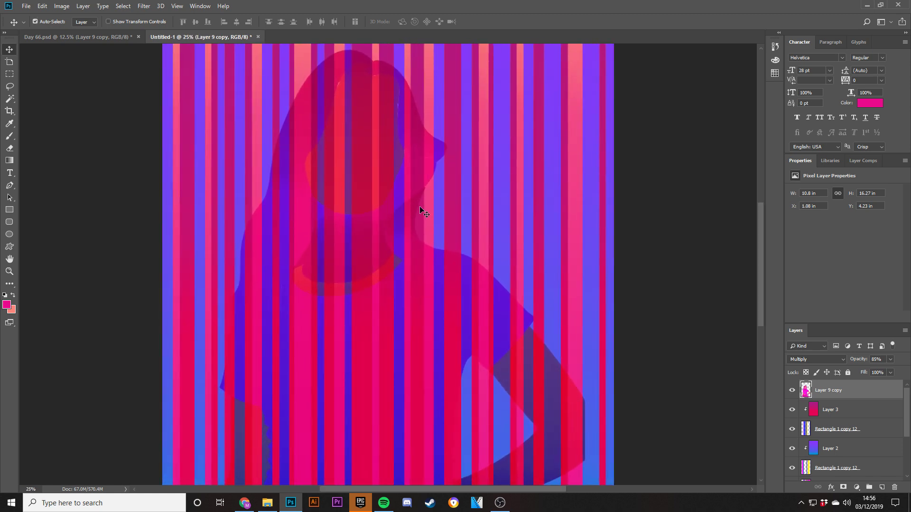
pyautogui.hotkey('ctrl', '-')
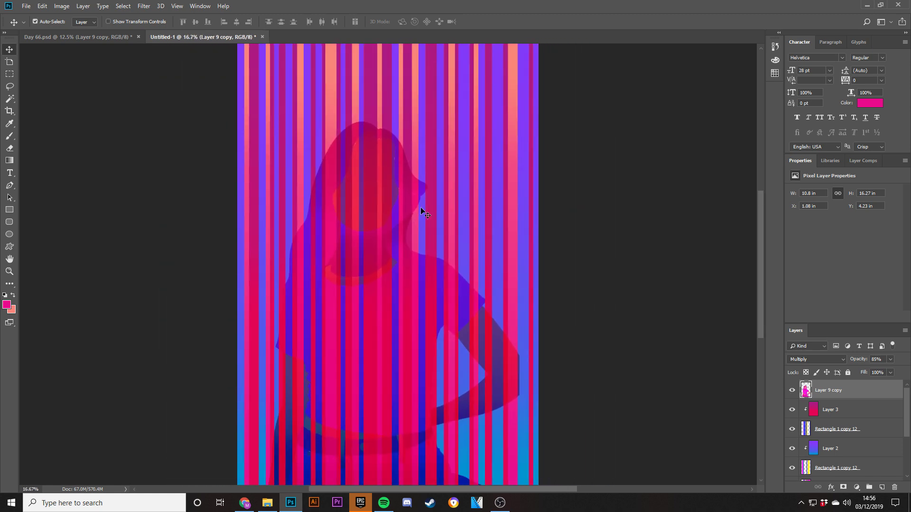
pyautogui.hotkey('ctrl', '-')
pyautogui.click(110, 35)
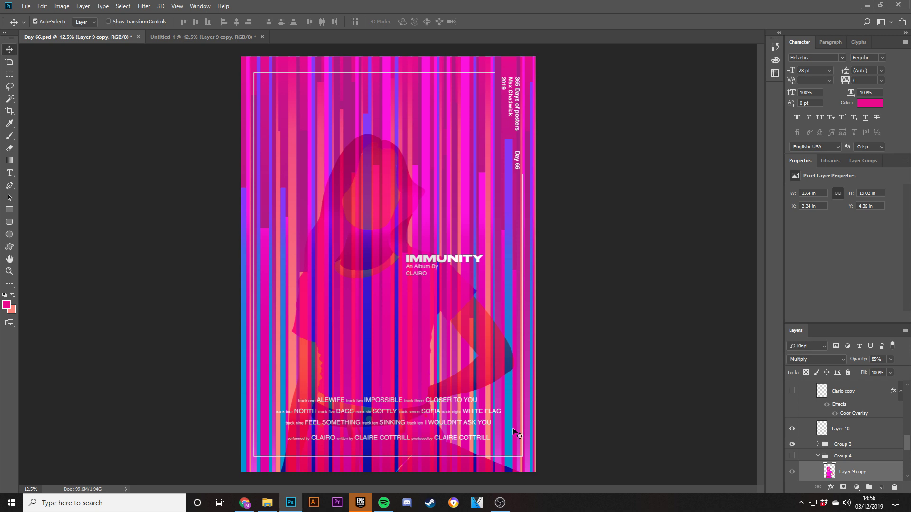
# Compare the Day 66.psd poster against the Untitled-1 recreation, ending on Untitled-1
pyautogui.click(215, 35)
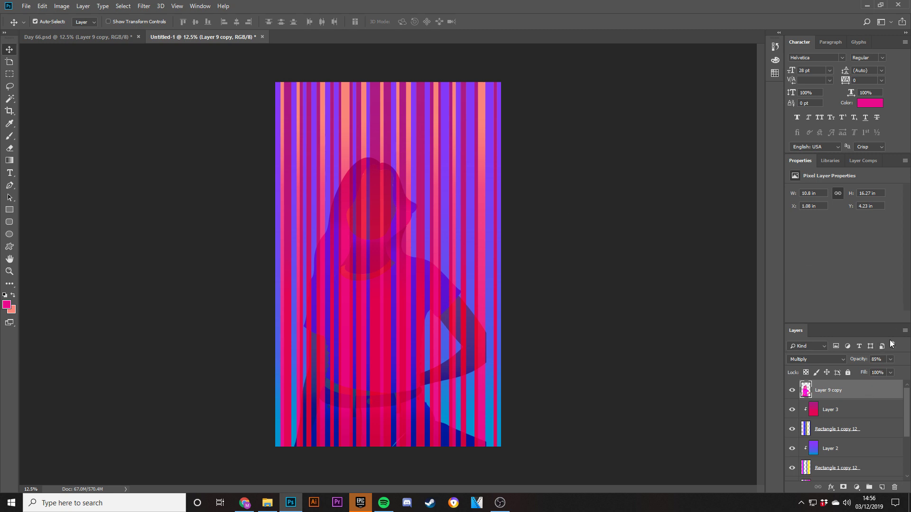
pyautogui.click(87, 41)
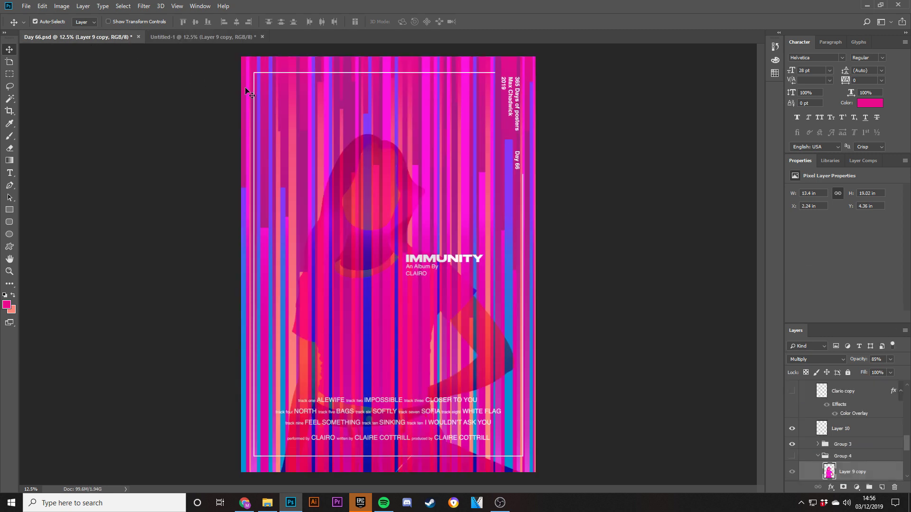
pyautogui.click(171, 38)
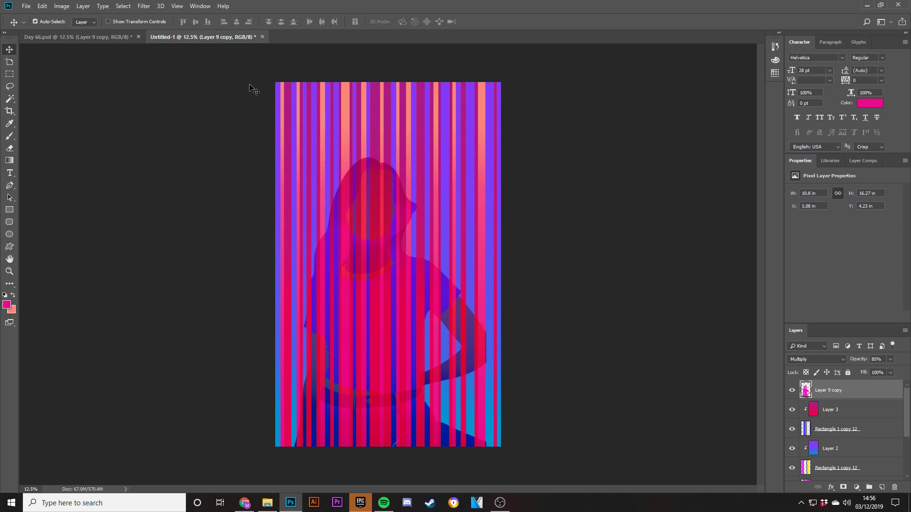